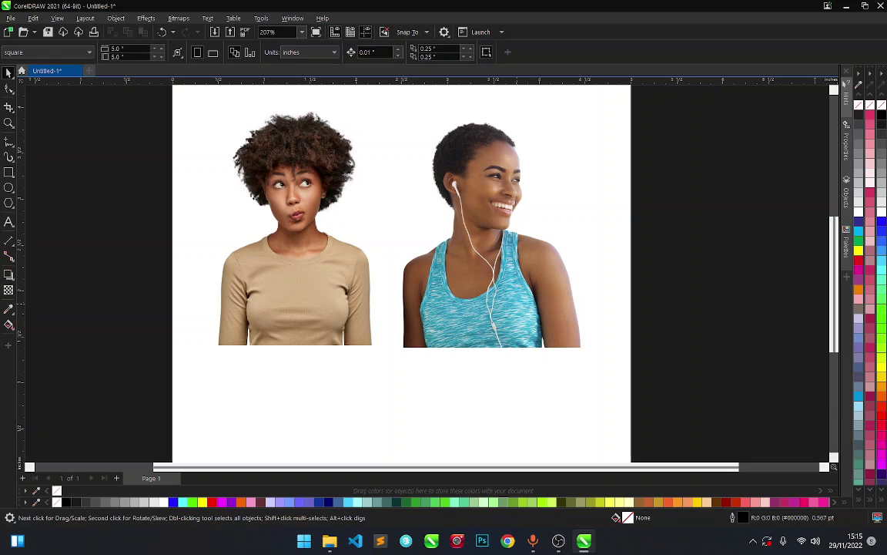
- Move the photo of the woman in the blue tank top off the page, to the right of it
scroll(518, 303, down, 2)
scroll(509, 283, up, 3)
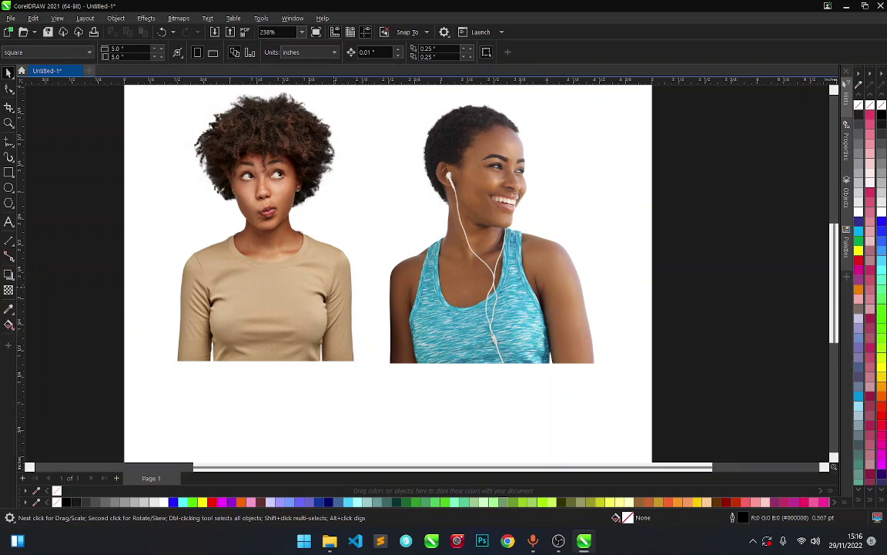
scroll(332, 288, down, 2)
drag(422, 255, 665, 239)
click(268, 254)
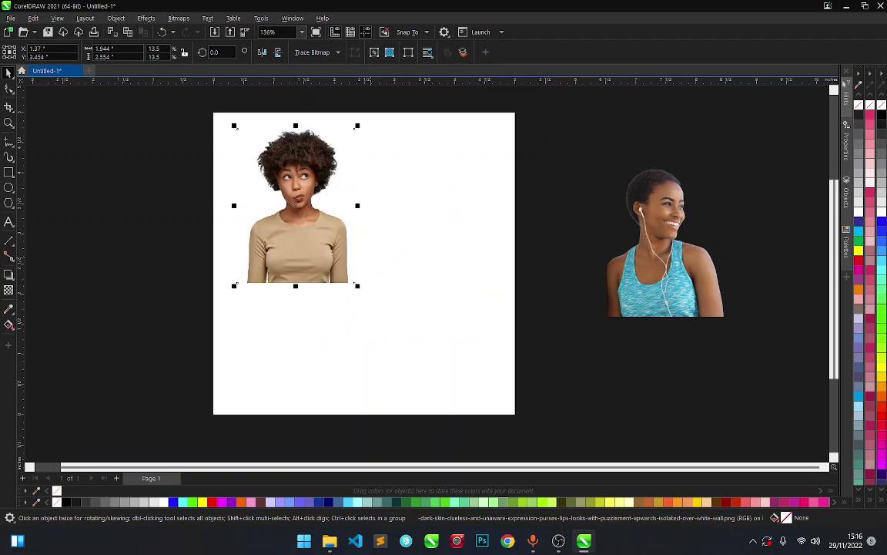
- Examine the photo of the woman in the beige top up close, from her hair and face to the sleeves
scroll(268, 254, up, 2)
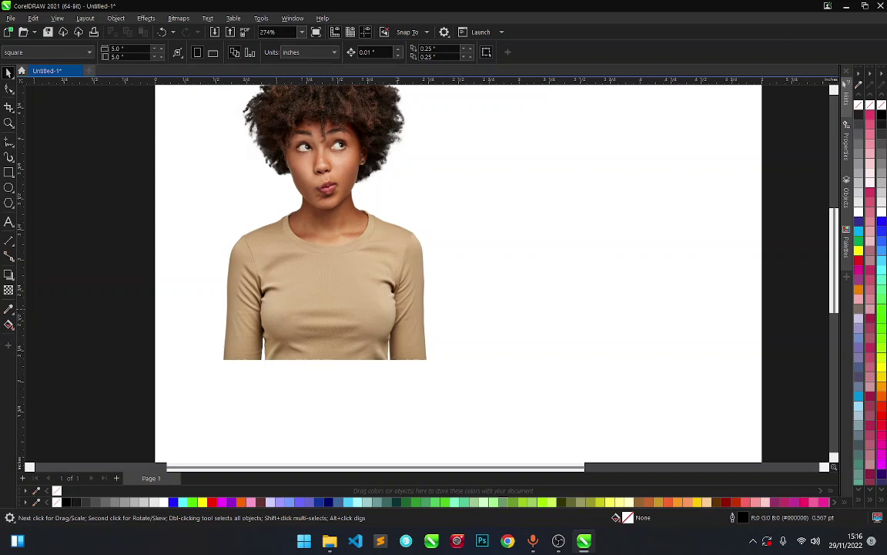
scroll(321, 116, up, 4)
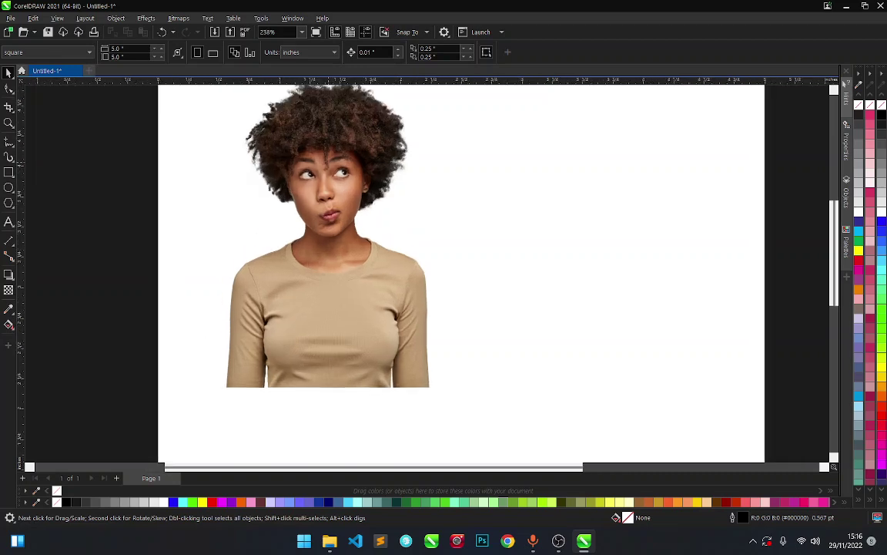
scroll(295, 168, up, 4)
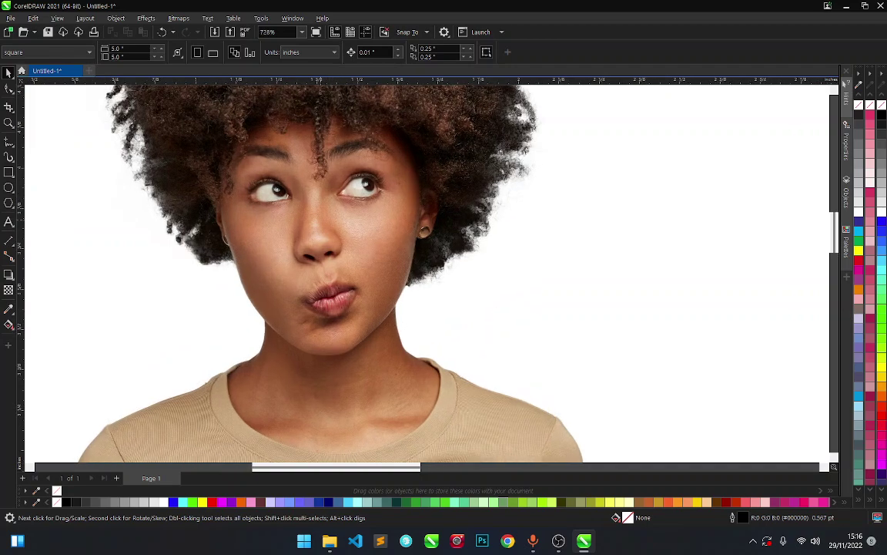
scroll(324, 154, down, 5)
scroll(323, 154, up, 2)
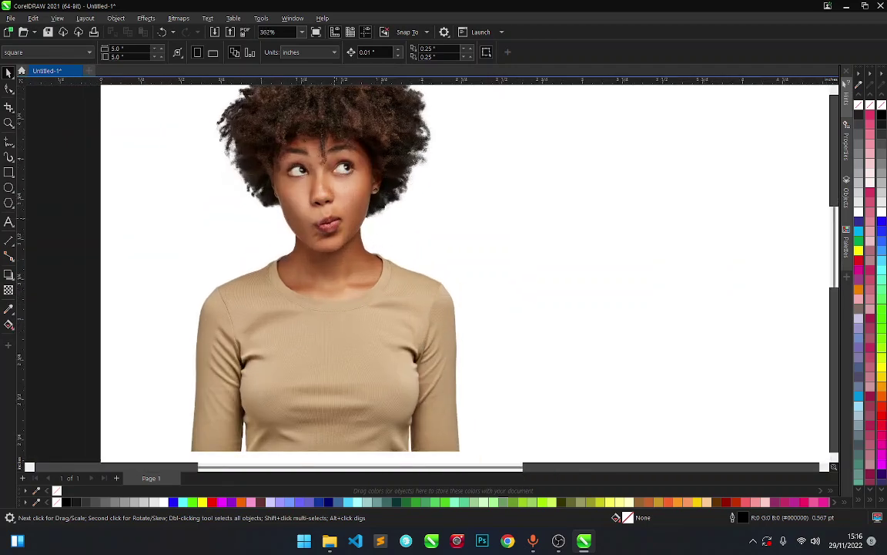
scroll(338, 230, down, 2)
scroll(290, 350, up, 4)
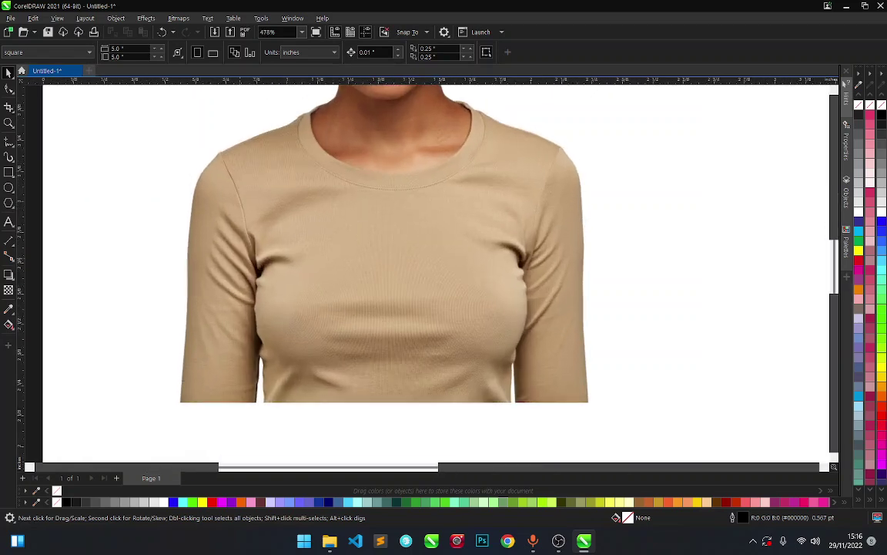
scroll(241, 253, up, 1)
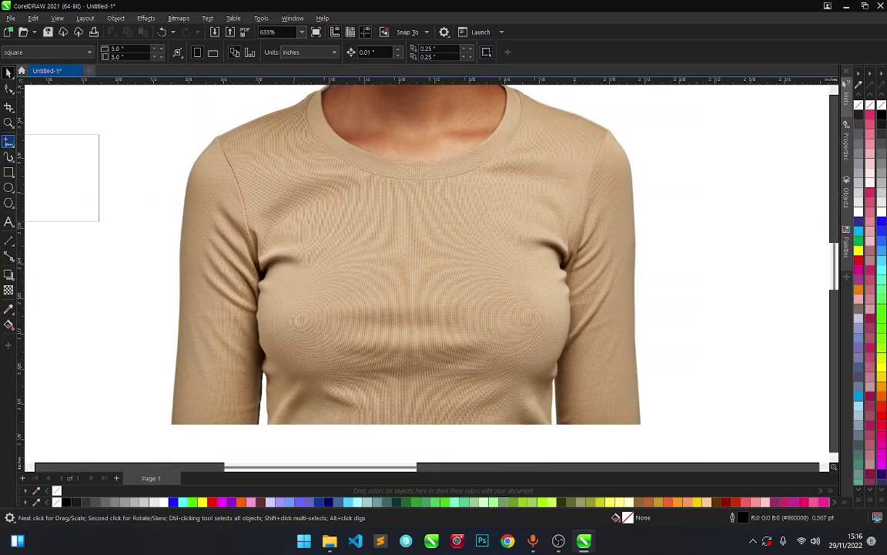
- Trace the gap between the torso and the arm at the photo's left with the Pen tool, up the torso and down the inner sleeve
click(12, 146)
click(40, 178)
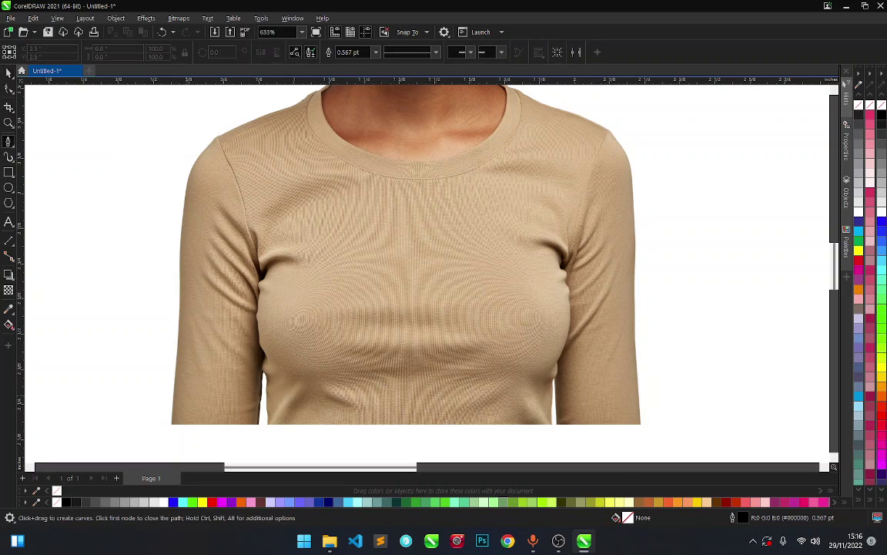
scroll(271, 423, up, 2)
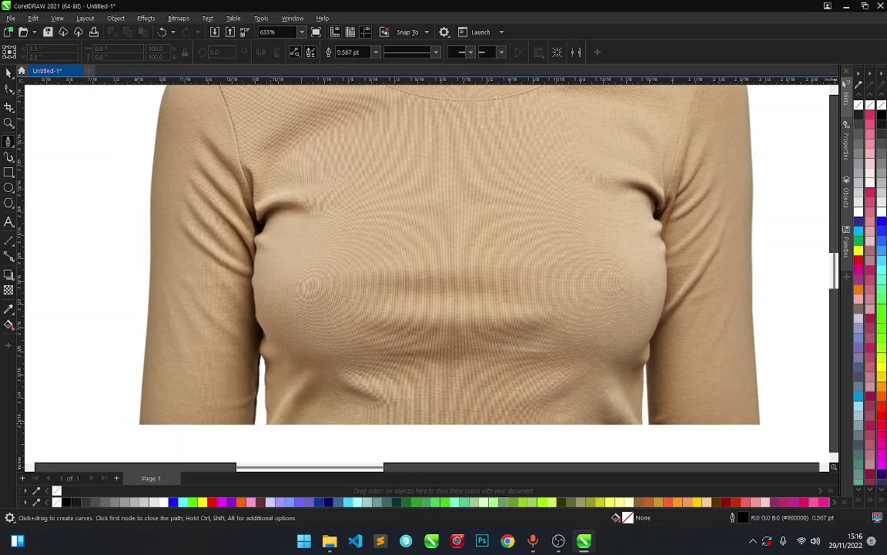
scroll(266, 385, down, 4)
scroll(270, 417, up, 2)
scroll(255, 369, up, 4)
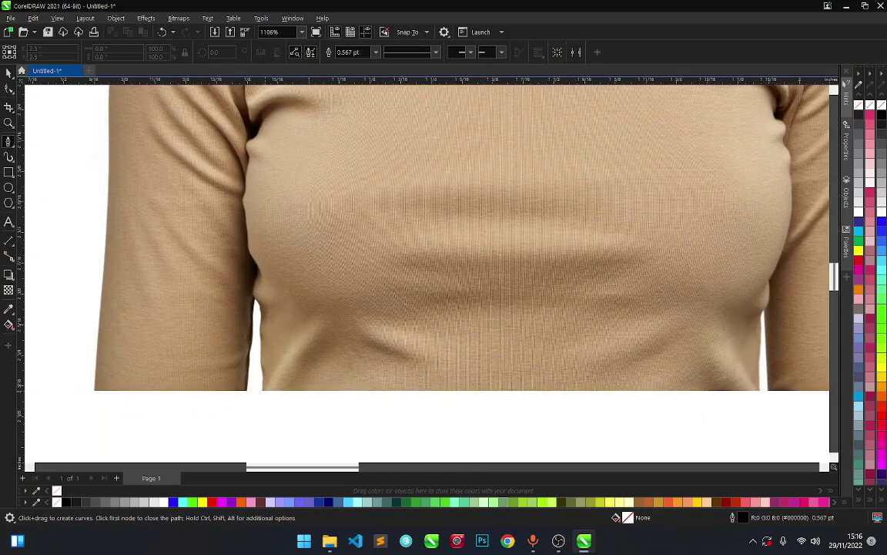
click(263, 390)
drag(263, 369, 260, 328)
click(258, 313)
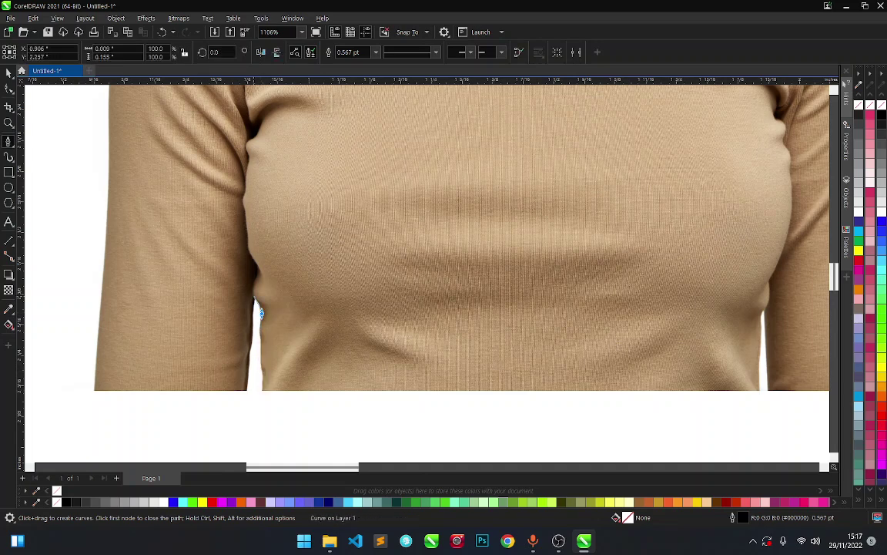
click(253, 295)
click(251, 320)
click(249, 352)
click(246, 391)
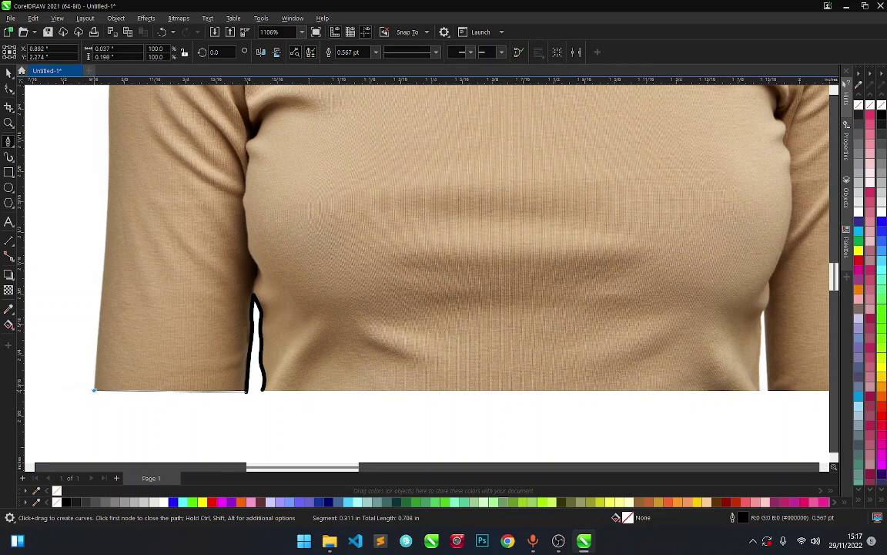
- Continue the pen outline across the cut end of the left sleeve and up its outer edge towards the shoulder
scroll(98, 387, down, 1)
scroll(98, 388, down, 1)
click(98, 388)
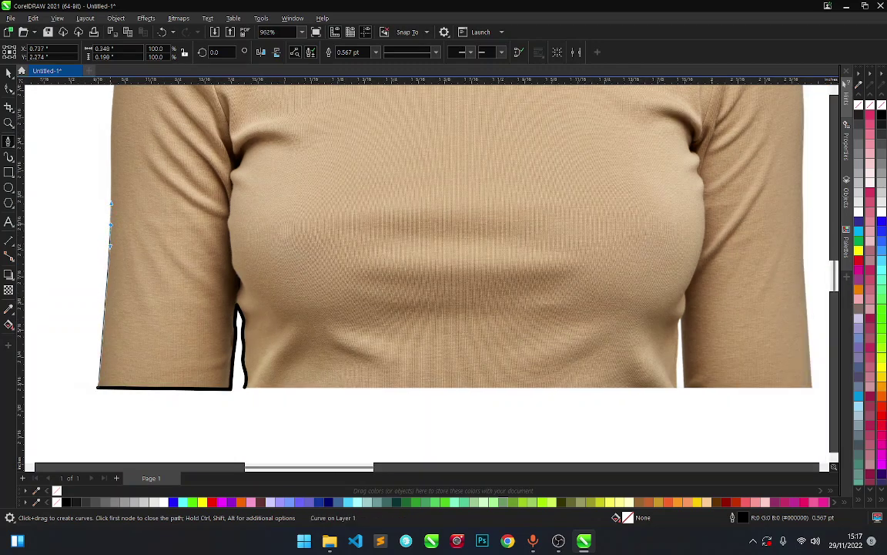
drag(111, 225, 111, 203)
scroll(137, 314, down, 3)
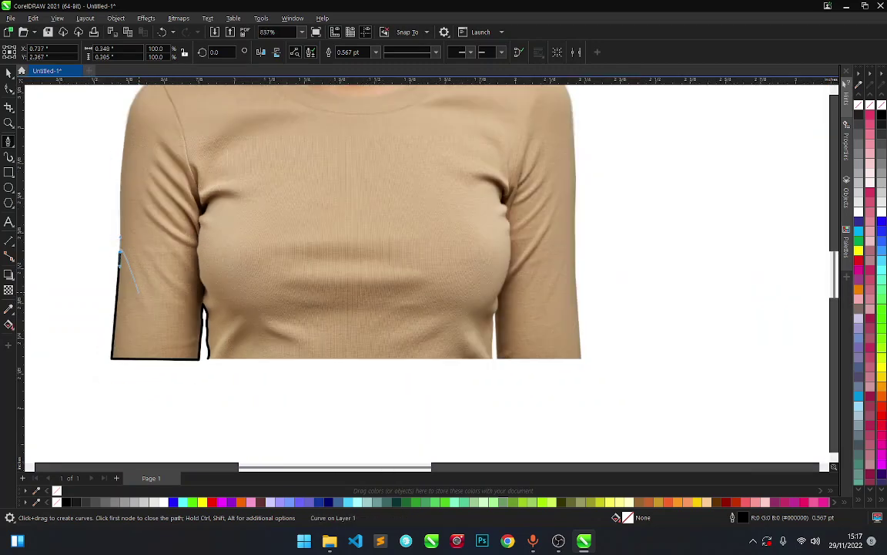
scroll(116, 172, up, 1)
scroll(122, 138, up, 1)
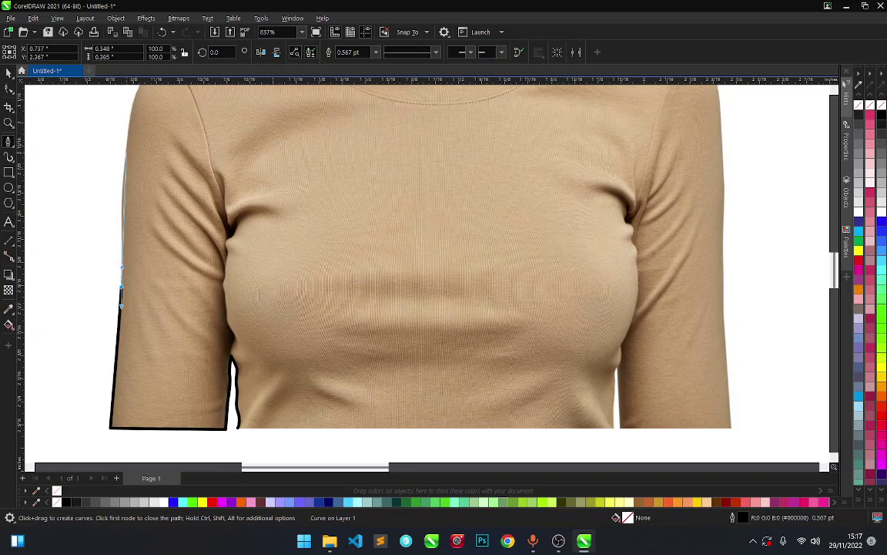
scroll(127, 145, down, 1)
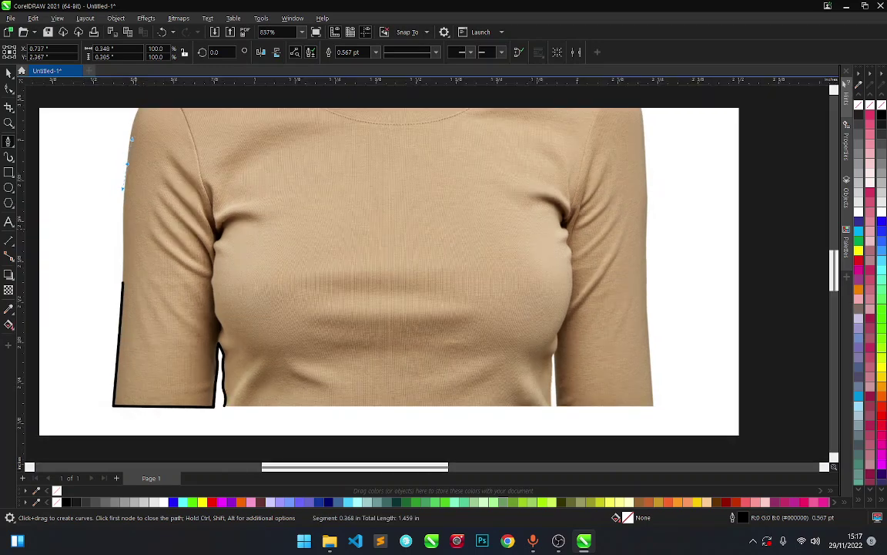
scroll(131, 141, down, 1)
scroll(128, 143, down, 1)
scroll(131, 115, up, 2)
scroll(131, 114, up, 2)
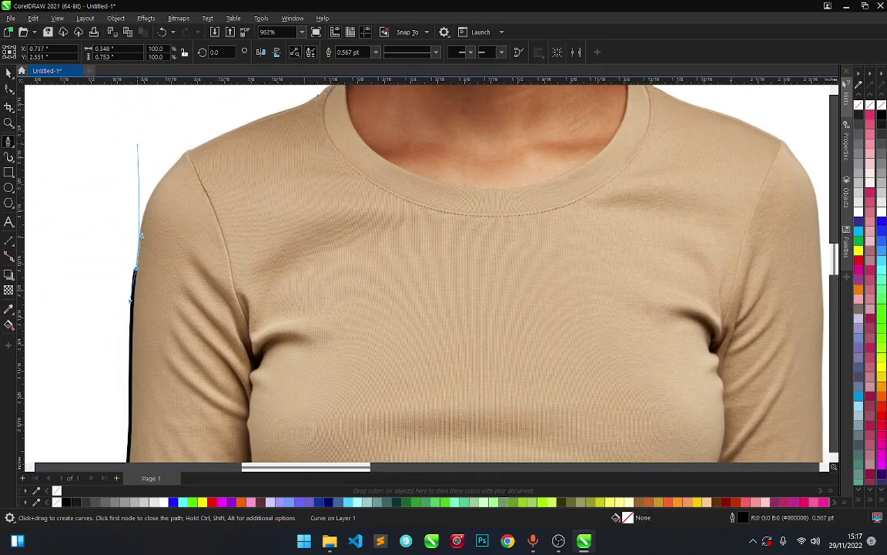
- Extend the pen outline around the left shoulder and along the top of the shirt to the collar
scroll(140, 147, up, 1)
scroll(141, 149, up, 1)
scroll(141, 148, up, 1)
drag(163, 191, 189, 155)
scroll(189, 156, down, 6)
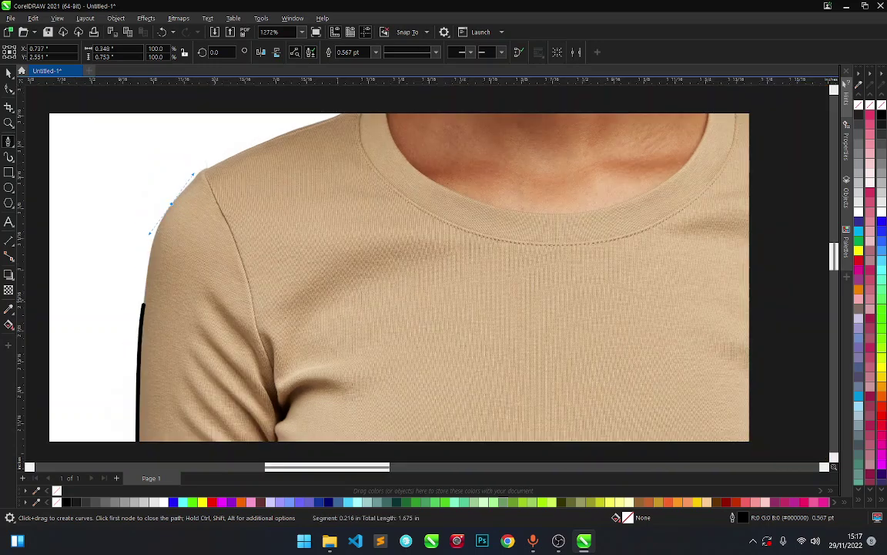
scroll(216, 186, up, 2)
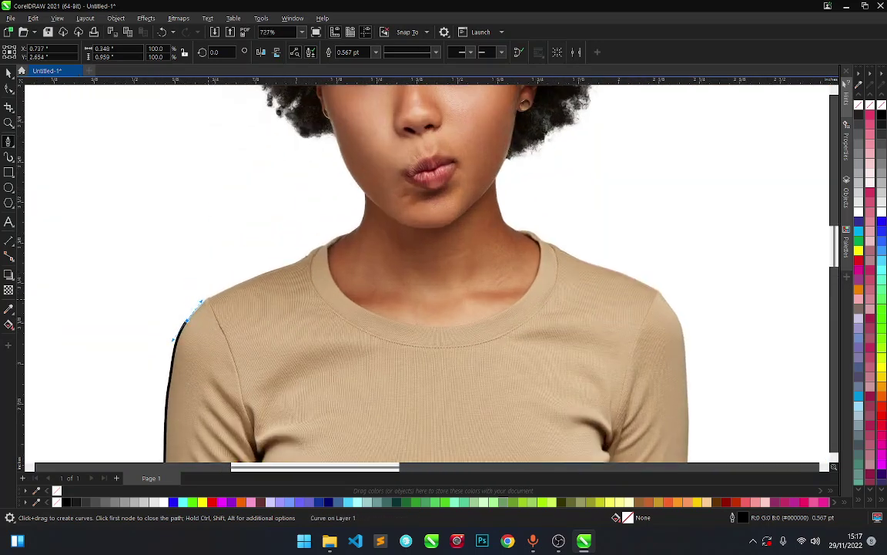
scroll(220, 293, up, 2)
scroll(212, 293, up, 2)
drag(239, 282, 265, 273)
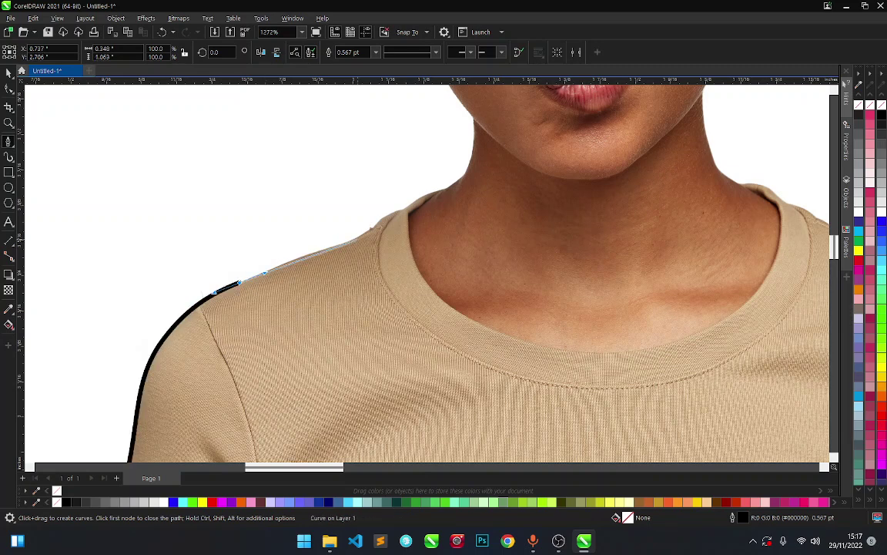
drag(362, 235, 413, 200)
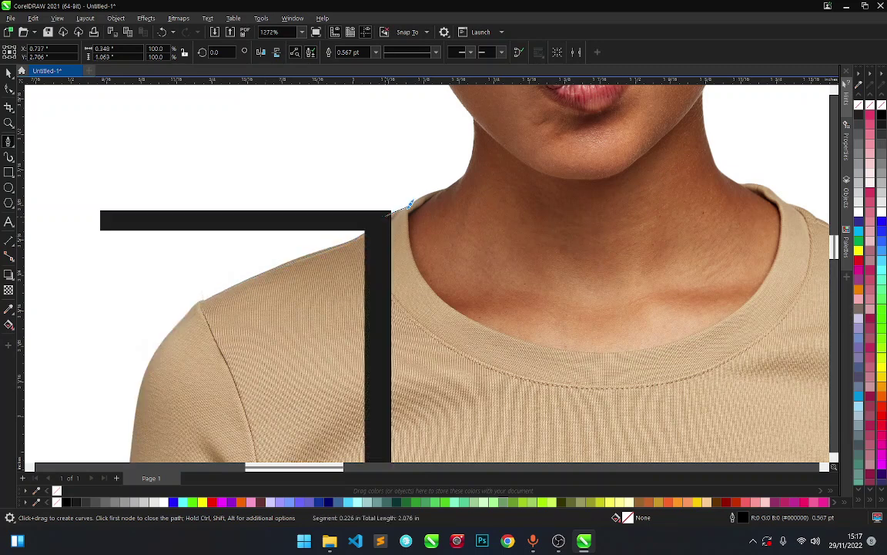
- Extend the pen outline from the collar up the side of the neck to the jaw, and end it with a point inside the neck
double_click(411, 204)
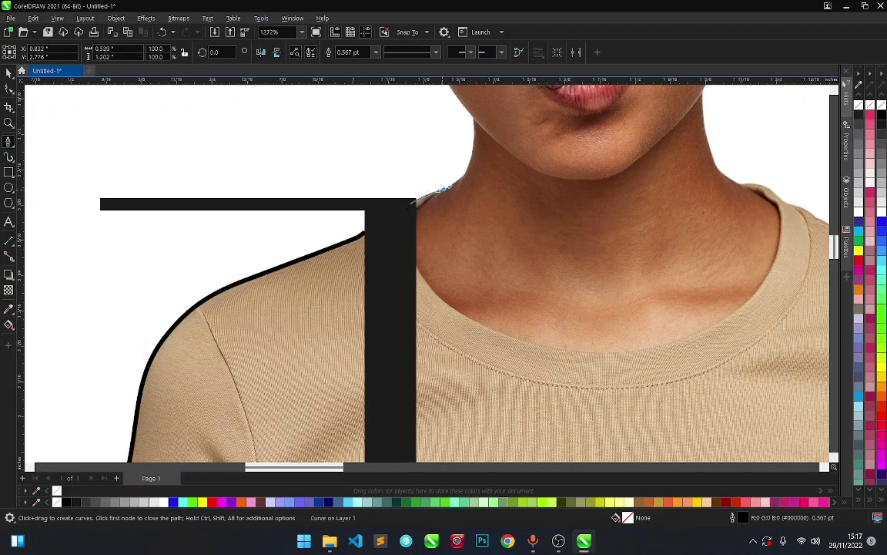
drag(445, 188, 452, 186)
mouse_move(471, 157)
mouse_down()
mouse_move(470, 141)
mouse_move(470, 177)
mouse_up()
click(473, 114)
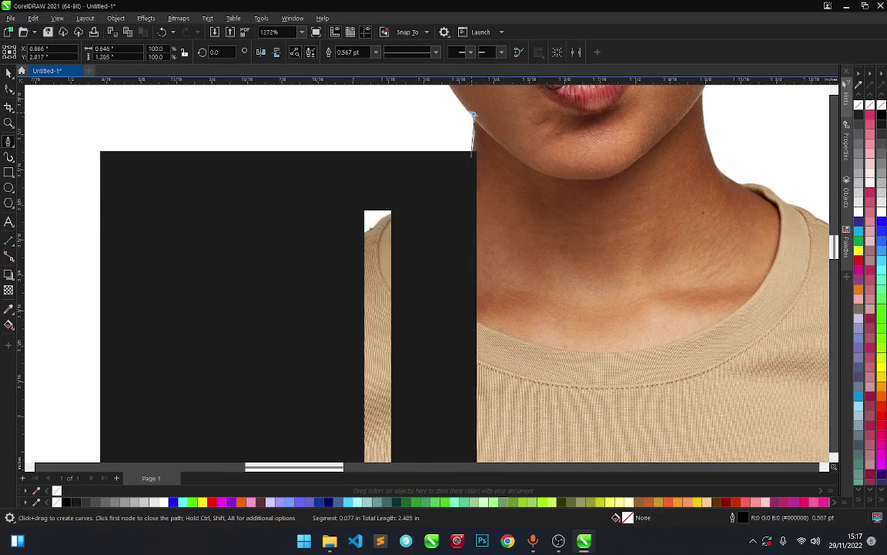
click(473, 114)
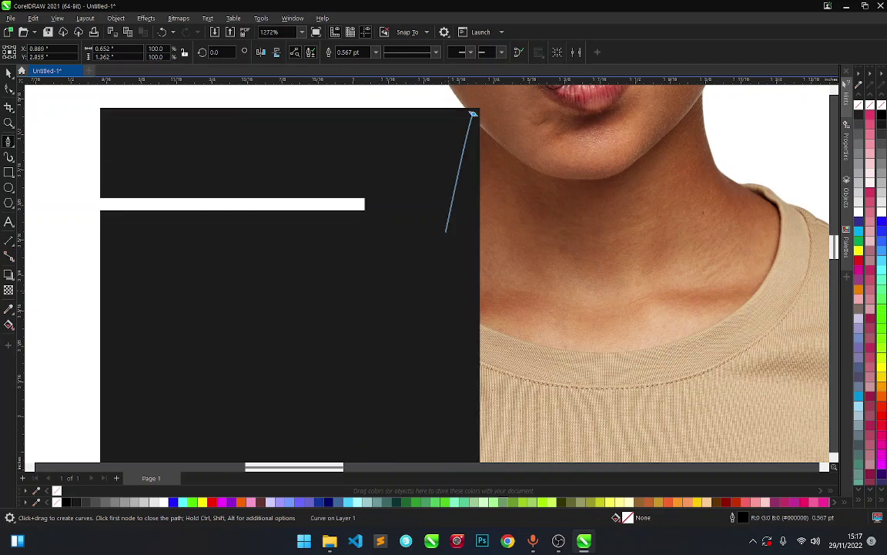
drag(446, 232, 513, 229)
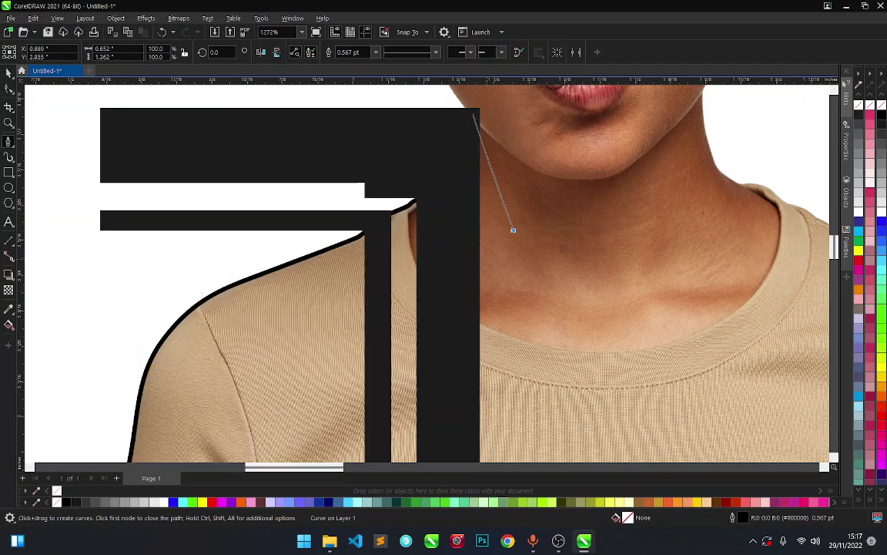
click(513, 230)
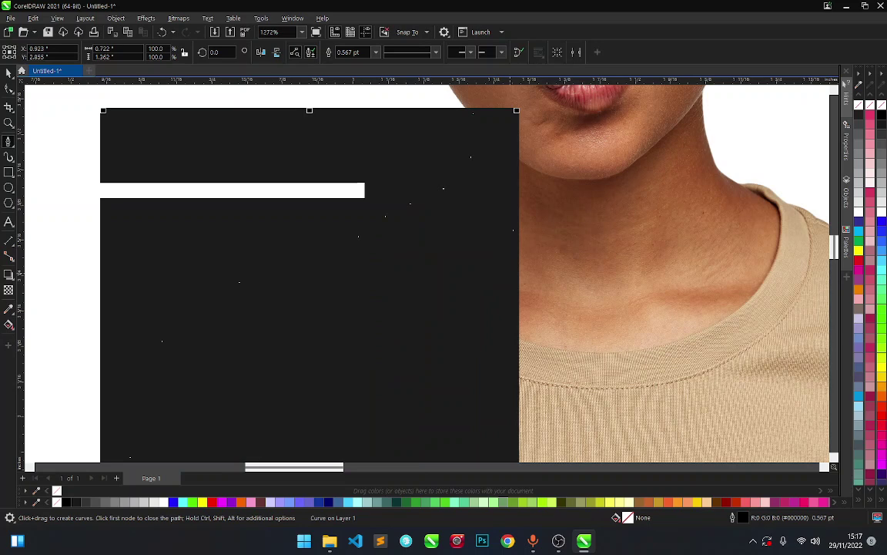
- Undo the whole traced outline and return to the Pick tool
key(ctrl+z)
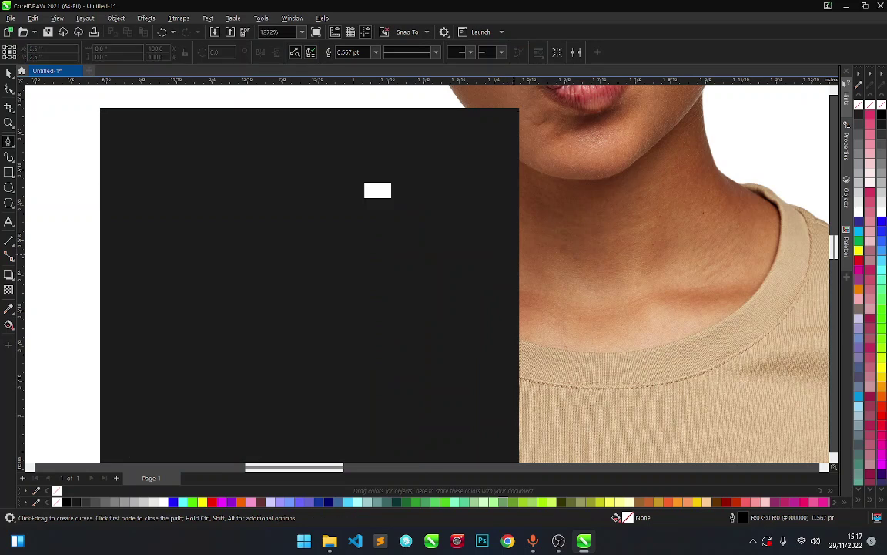
key(space)
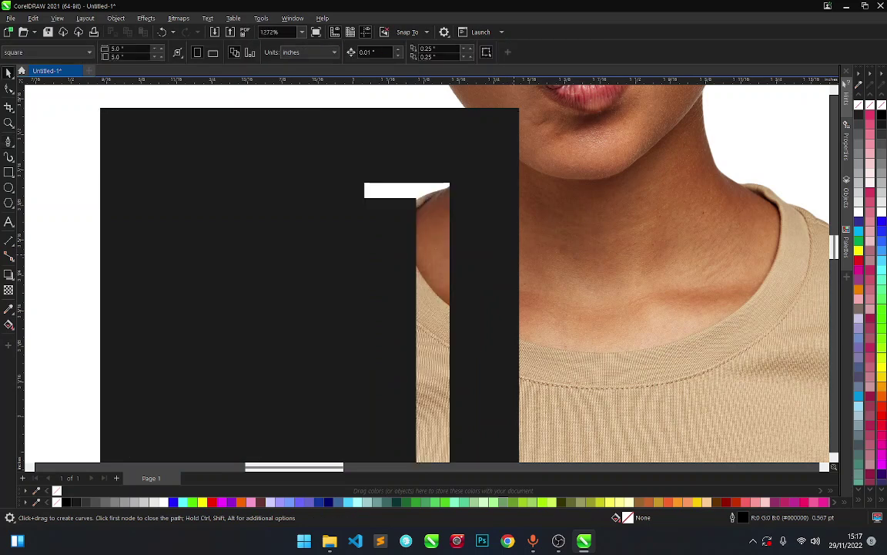
key(ctrl+shift+z)
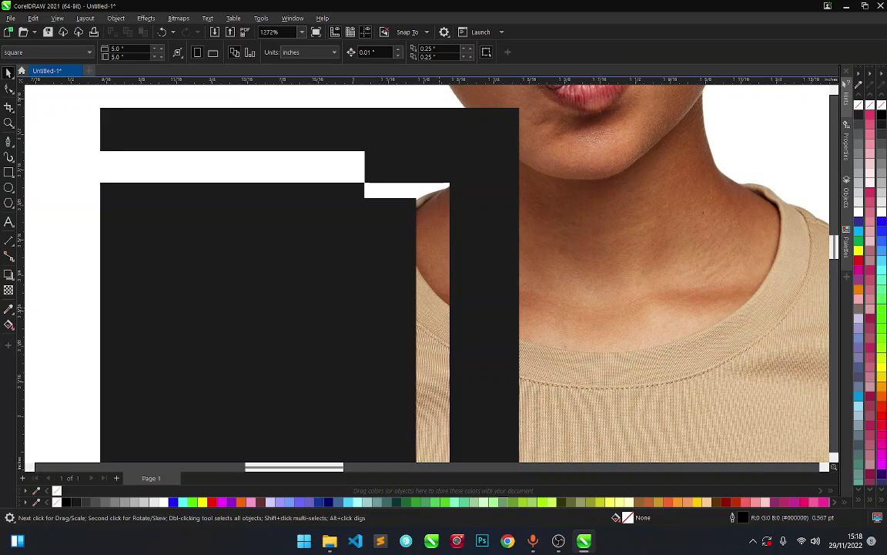
- Convert the photo of the woman in the beige top to a 300 dpi RGB (24-bit) bitmap with anti-aliasing and transparent background
scroll(566, 285, down, 3)
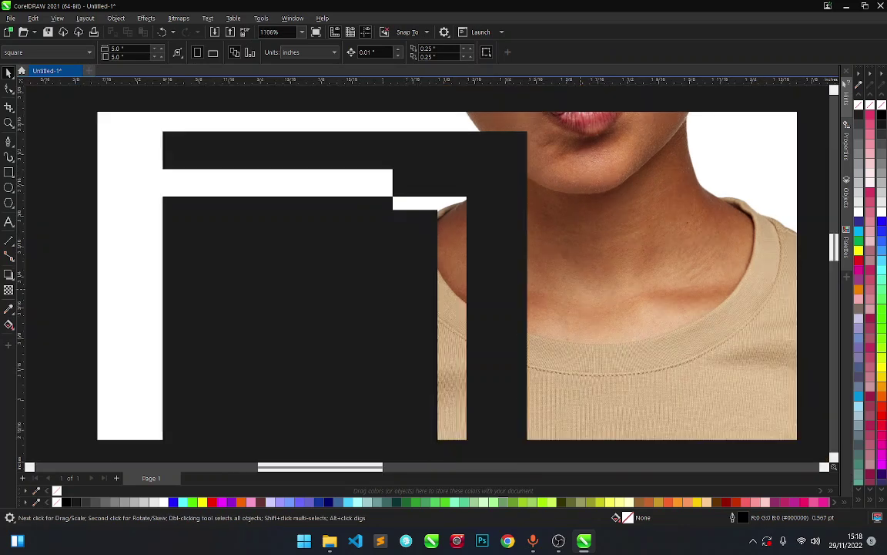
scroll(566, 285, down, 6)
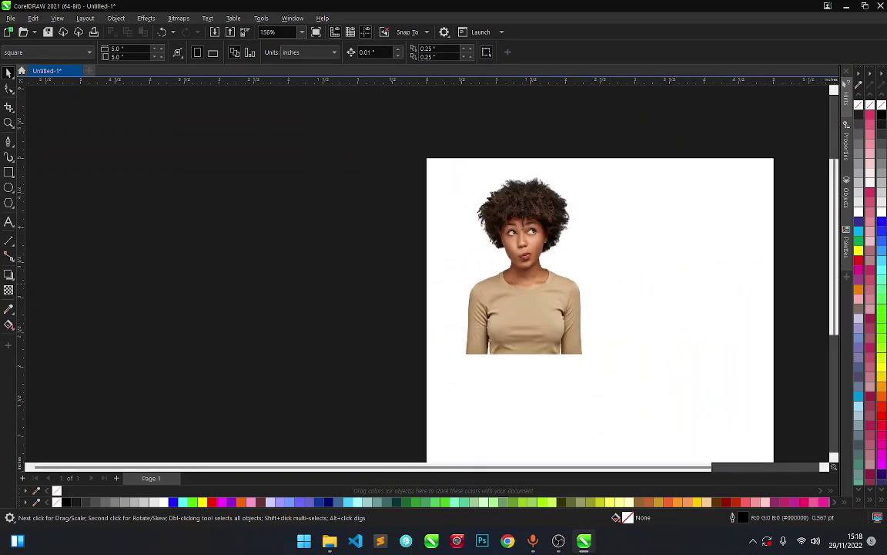
click(566, 283)
scroll(608, 265, up, 2)
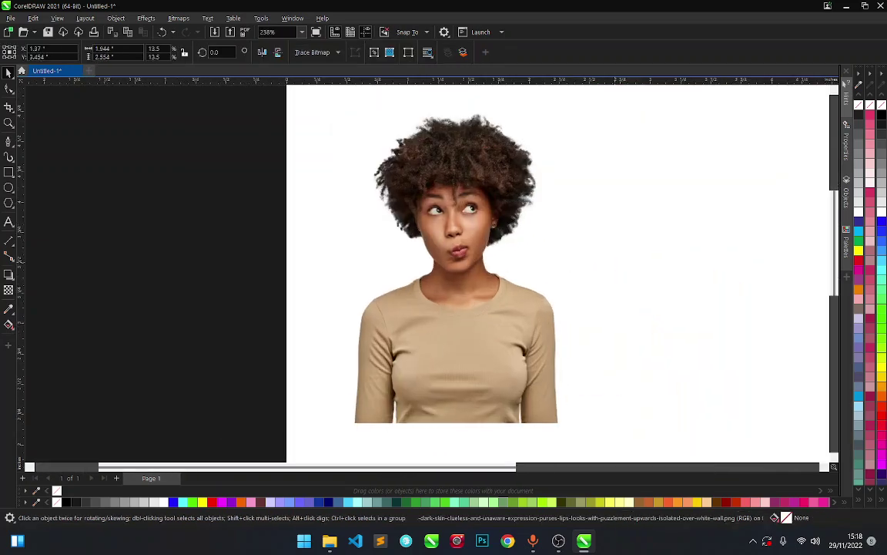
click(179, 18)
click(204, 31)
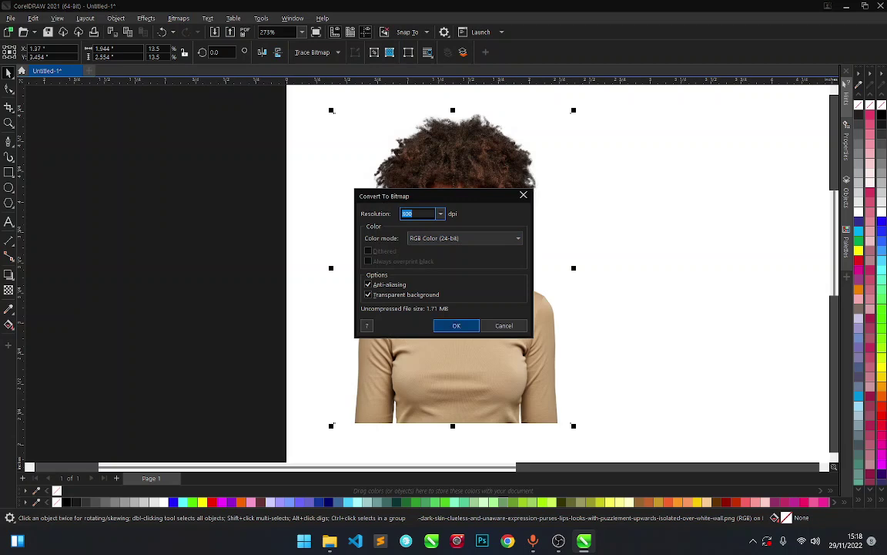
key(Return)
- Move the converted bitmap slightly down the page, to about X 1.381 in, Y 3.373 in
drag(449, 314, 449, 314)
drag(449, 314, 437, 311)
scroll(430, 339, up, 3)
scroll(416, 261, down, 3)
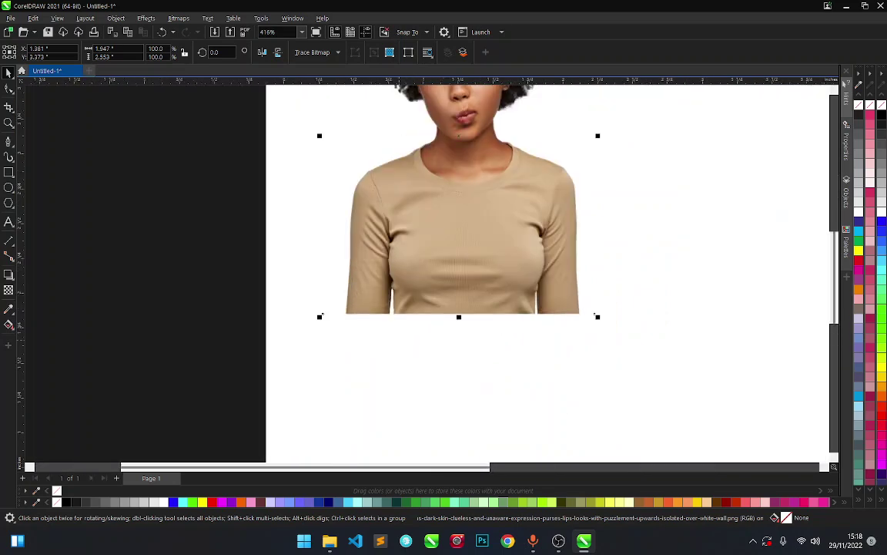
- Start a Pen outline at the bottom outer corner of the sleeve on the photo's left side and run it up the sleeve edge
scroll(595, 315, up, 2)
scroll(595, 314, down, 2)
scroll(595, 314, up, 2)
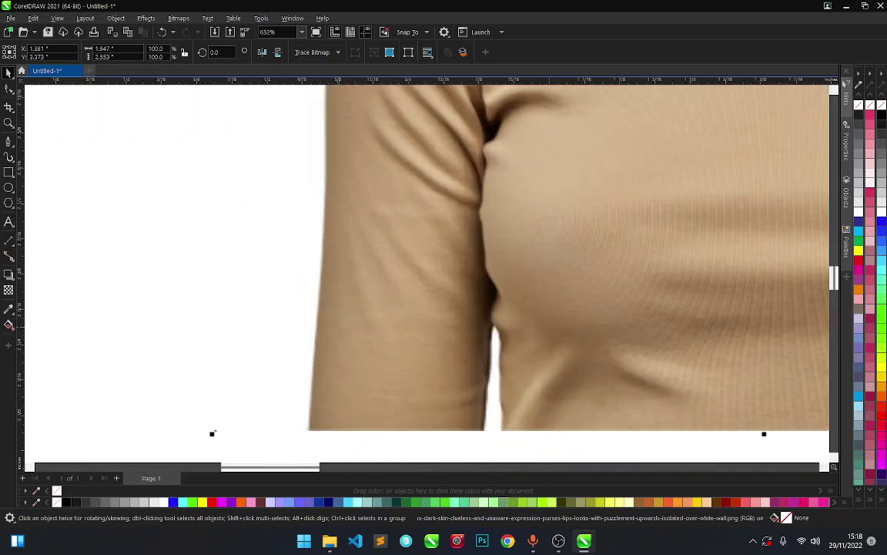
scroll(334, 337, down, 1)
click(9, 142)
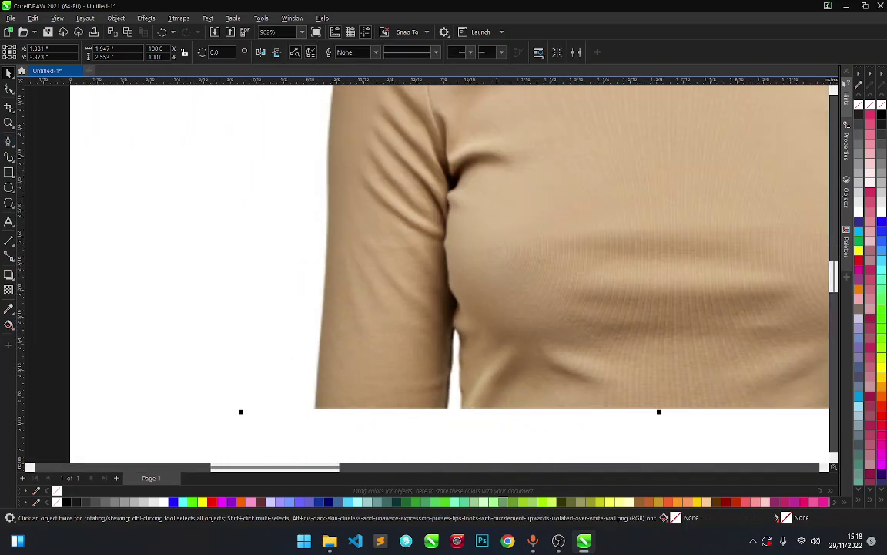
scroll(318, 387, up, 3)
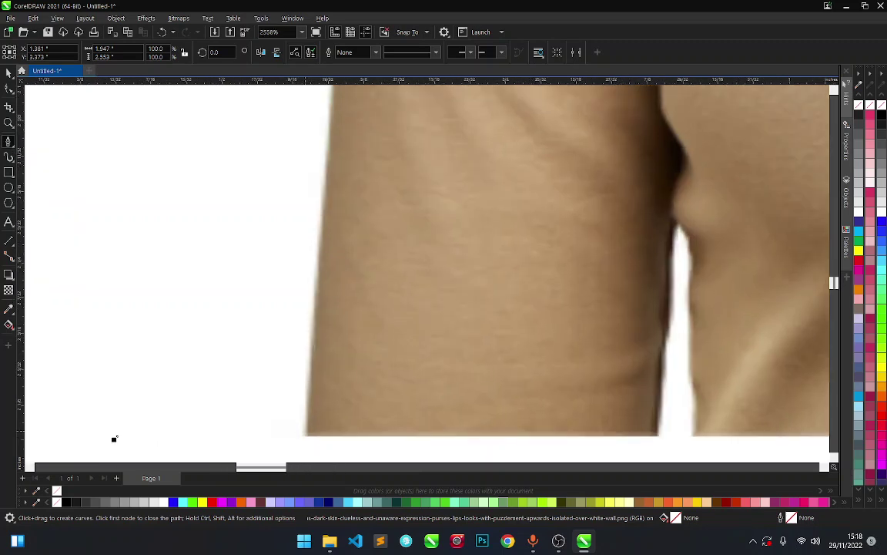
click(322, 246)
click(305, 432)
scroll(308, 428, down, 2)
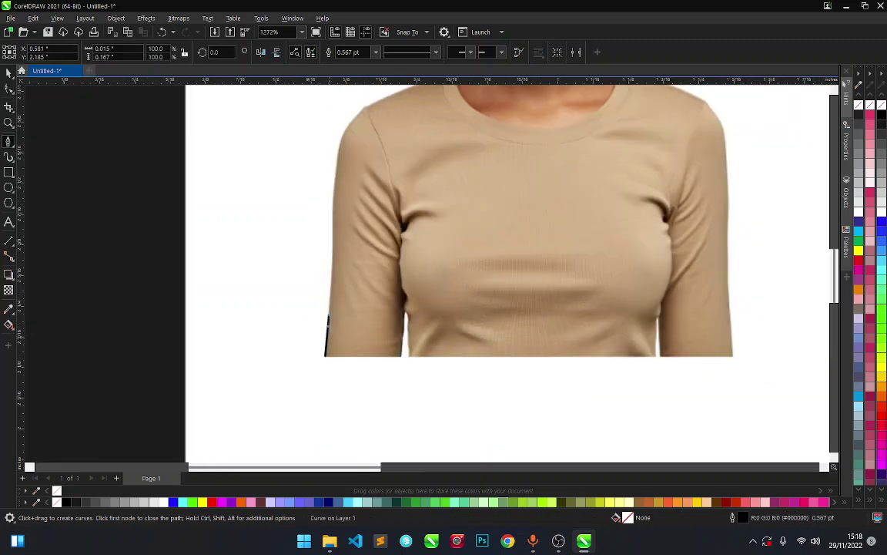
- Continue the pen outline up the left-side sleeve and over the shoulder to the base of the neck
drag(327, 274, 328, 210)
scroll(329, 278, down, 2)
scroll(334, 126, up, 1)
drag(339, 257, 486, 164)
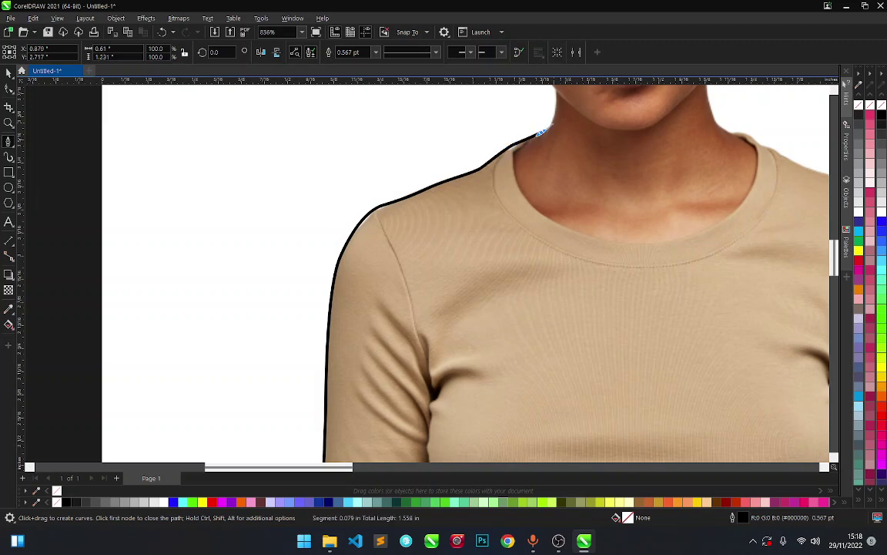
- Turn the pen outline at the base of the neck and trace down the left side of the neckline
scroll(508, 231, down, 3)
scroll(512, 207, up, 2)
scroll(493, 362, up, 2)
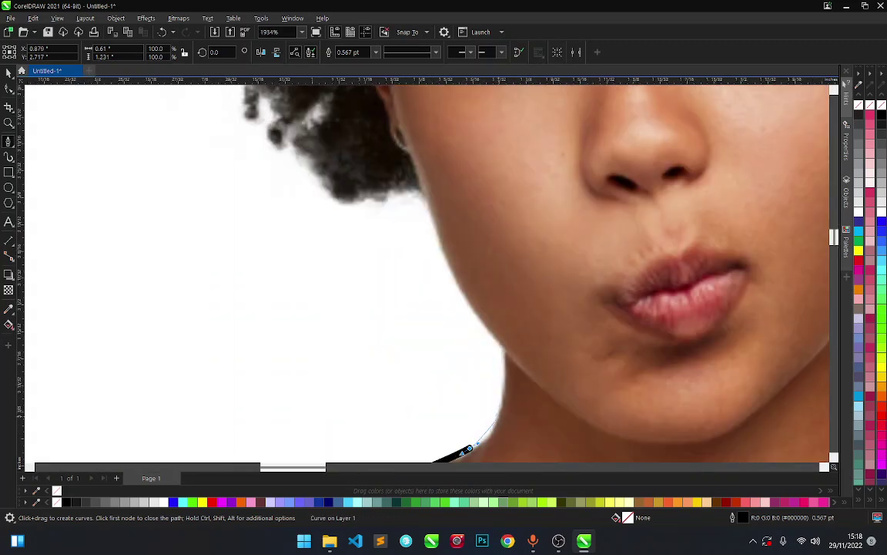
scroll(463, 339, down, 3)
scroll(449, 317, up, 2)
scroll(449, 317, up, 2)
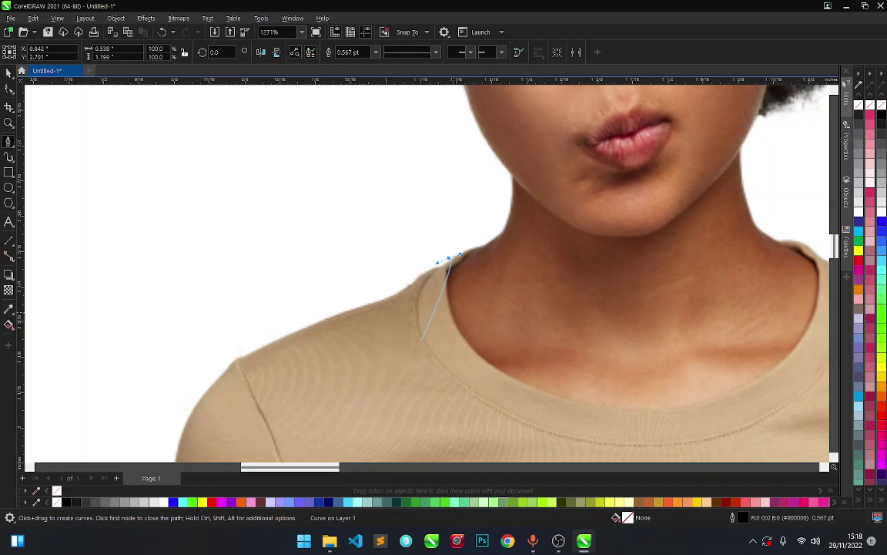
scroll(444, 259, up, 2)
click(534, 153)
drag(499, 182, 472, 234)
drag(497, 325, 527, 365)
- Trace the lower curve of the neckline across the chest towards the photo's right side
scroll(466, 238, down, 2)
scroll(485, 281, up, 3)
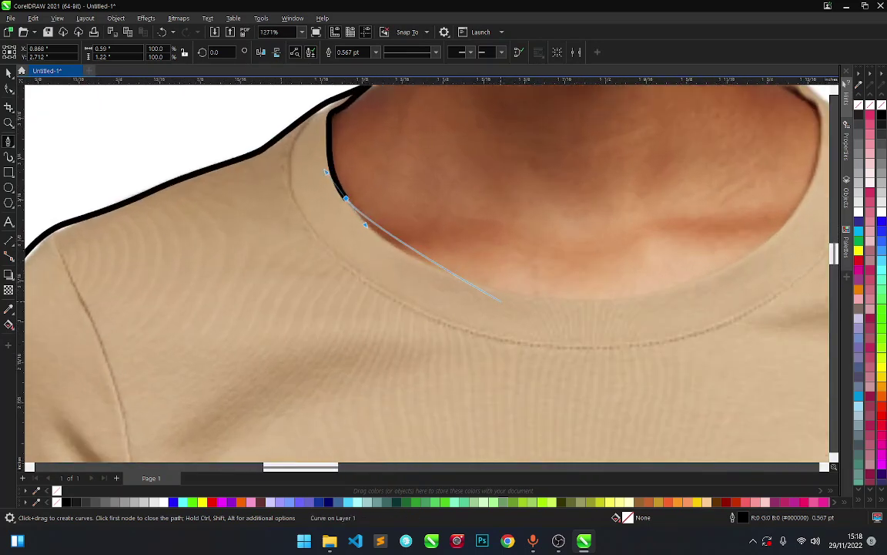
drag(519, 295, 647, 261)
- Trace up the right side of the neckline to the neck and back along the collar's outer edge
scroll(524, 327, down, 2)
scroll(659, 289, up, 2)
scroll(648, 261, down, 3)
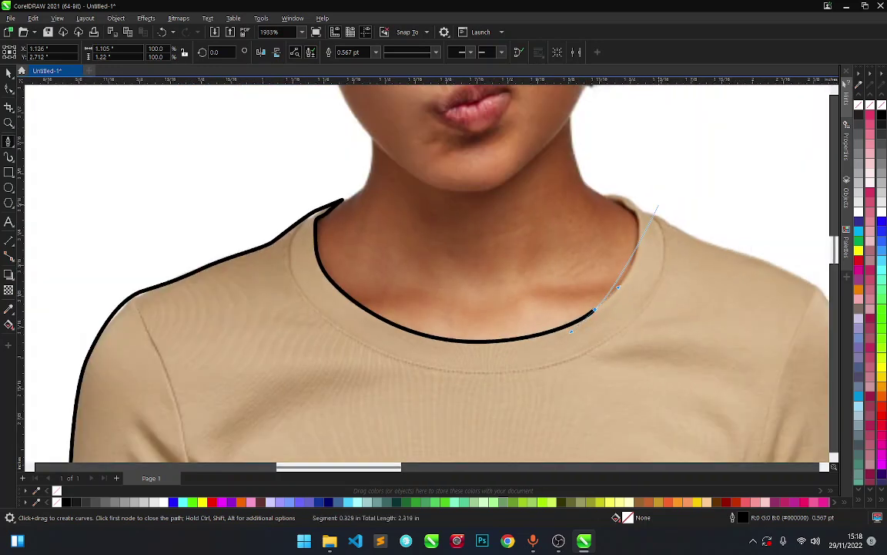
scroll(632, 257, up, 3)
drag(637, 191, 629, 175)
click(613, 164)
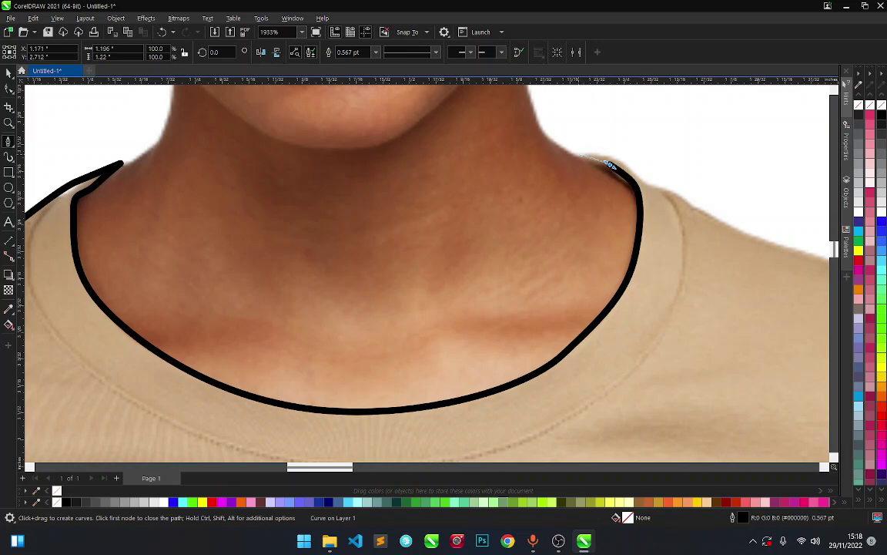
click(580, 155)
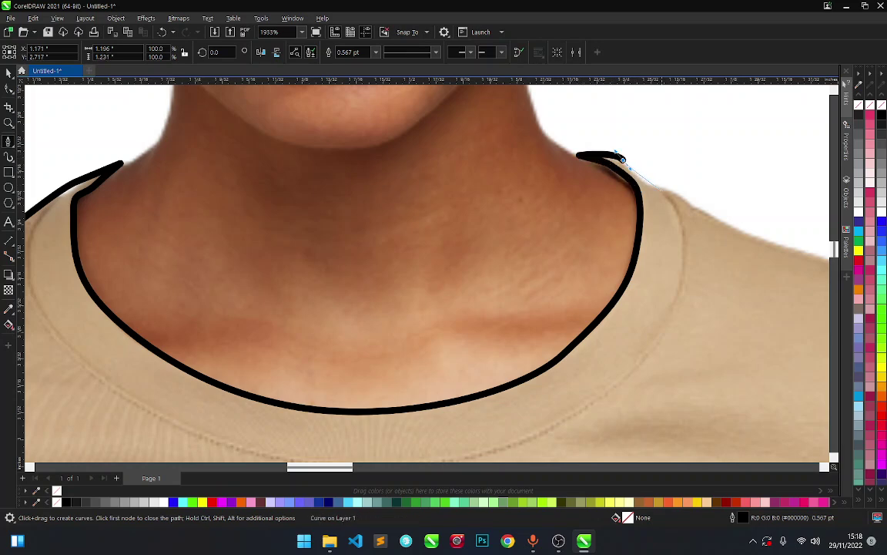
scroll(618, 157, down, 2)
scroll(601, 165, up, 3)
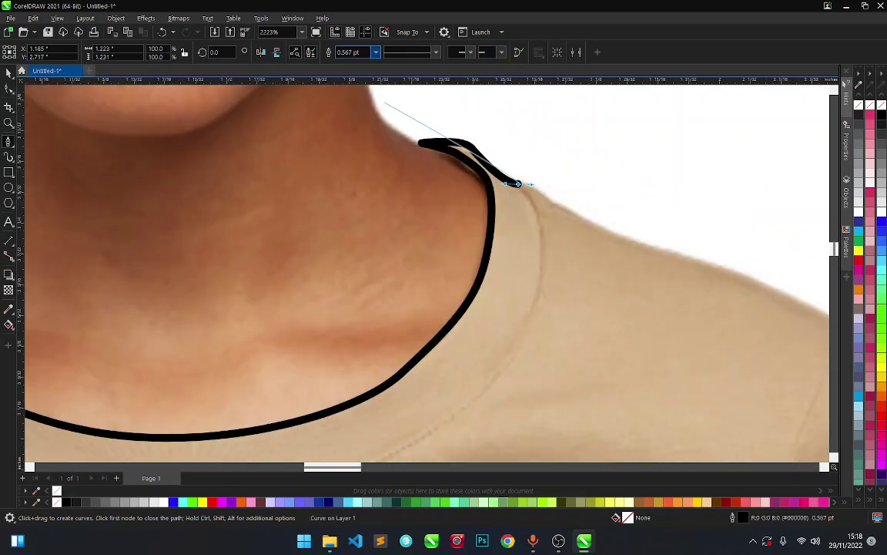
- Set the outline width to Hairline and trace the right-side shoulder from the collar to the sleeve seam
click(375, 52)
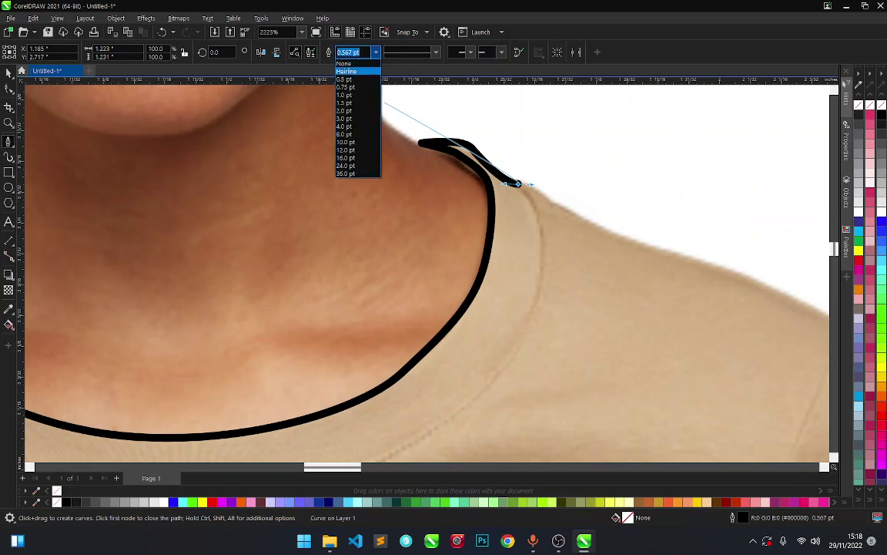
click(346, 71)
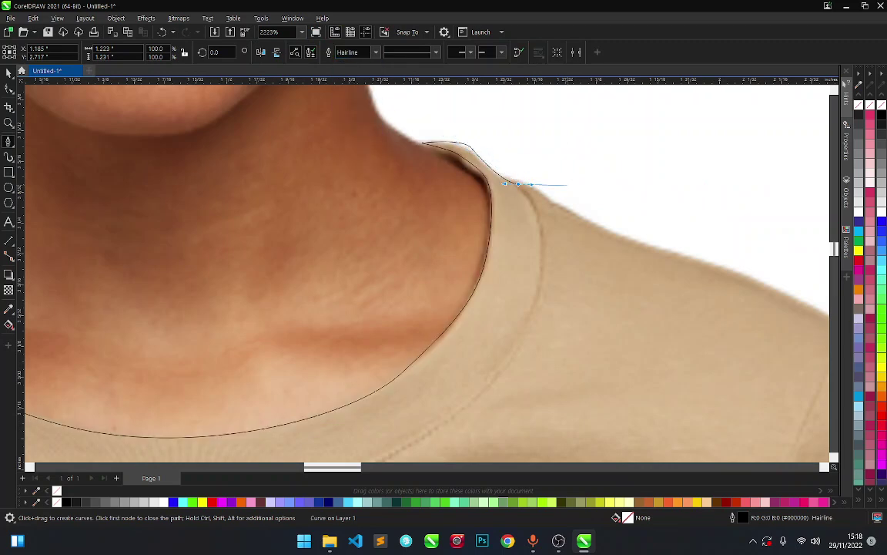
scroll(567, 185, down, 3)
scroll(653, 196, up, 6)
scroll(432, 208, down, 2)
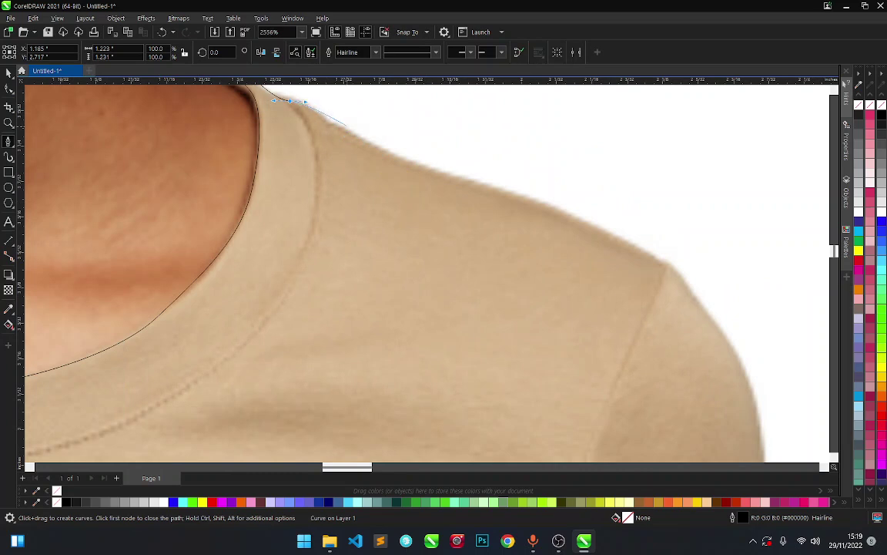
drag(336, 125, 354, 133)
drag(530, 201, 562, 209)
click(653, 255)
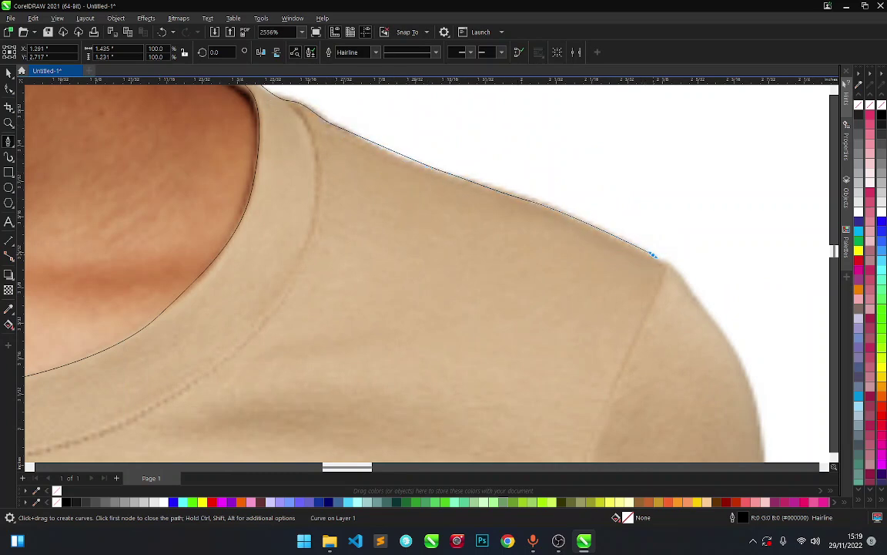
- Curve the pen outline around the right-side shoulder and down the upper outer edge of the sleeve
drag(692, 289, 702, 300)
scroll(671, 211, down, 1)
scroll(747, 276, up, 1)
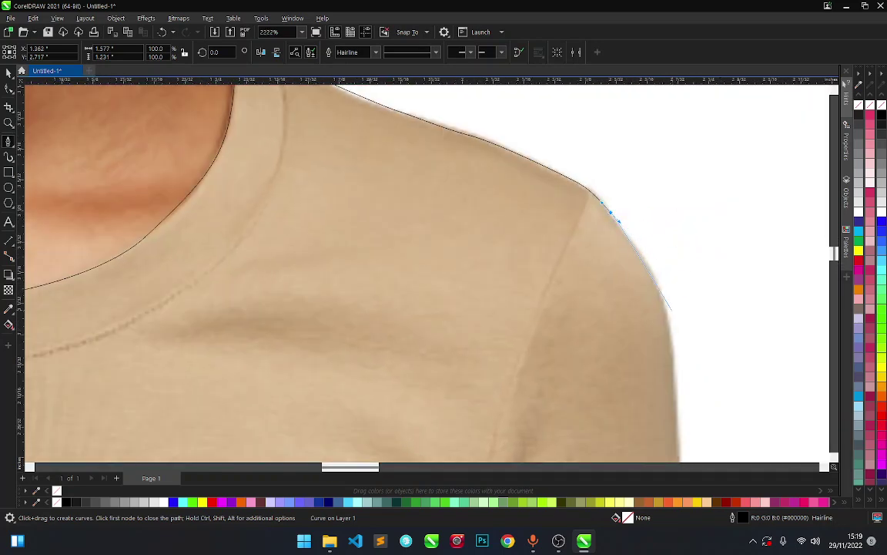
scroll(667, 314, down, 4)
scroll(667, 314, up, 3)
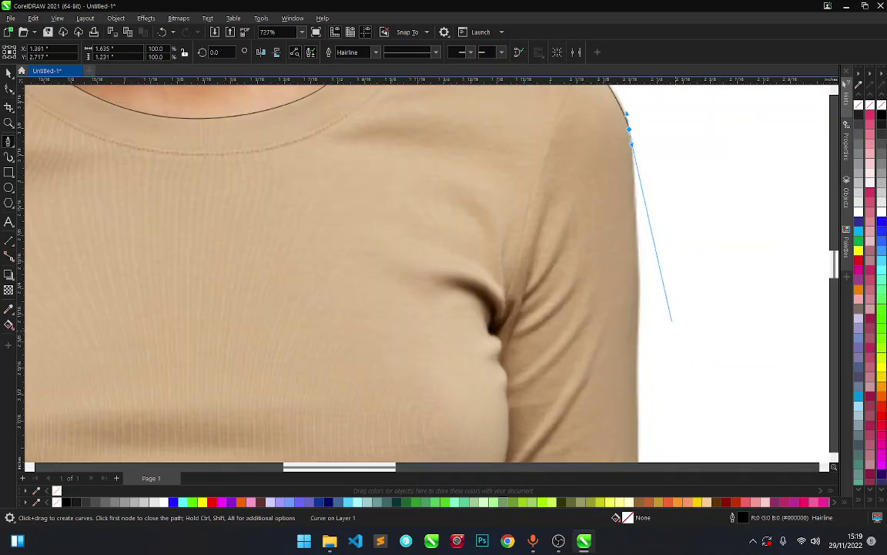
drag(635, 281, 634, 325)
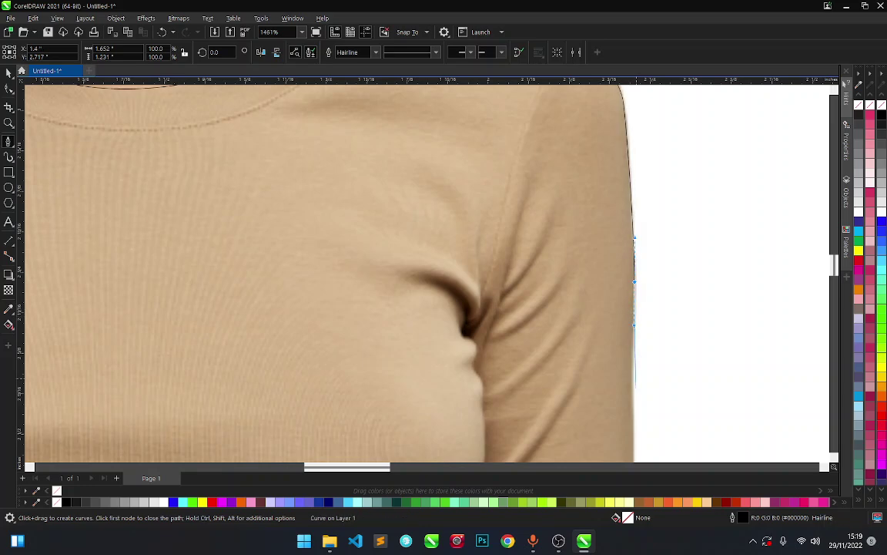
- Trace the lower outer edge of the right-side sleeve down to its bottom corner
scroll(635, 281, down, 4)
scroll(616, 184, up, 3)
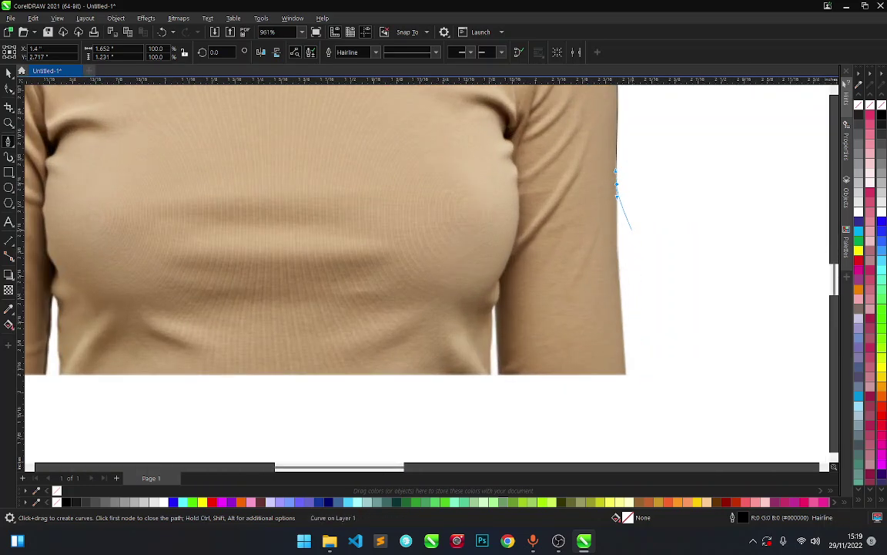
drag(619, 281, 623, 315)
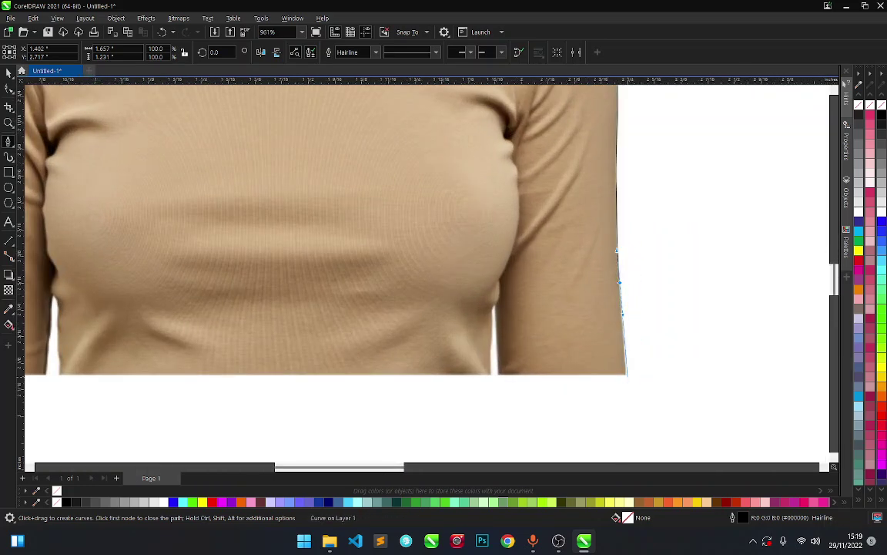
click(625, 373)
- Trace the bottom edge of the right-side sleeve and around the gap between that sleeve and the torso
scroll(502, 385, up, 2)
click(493, 363)
click(481, 248)
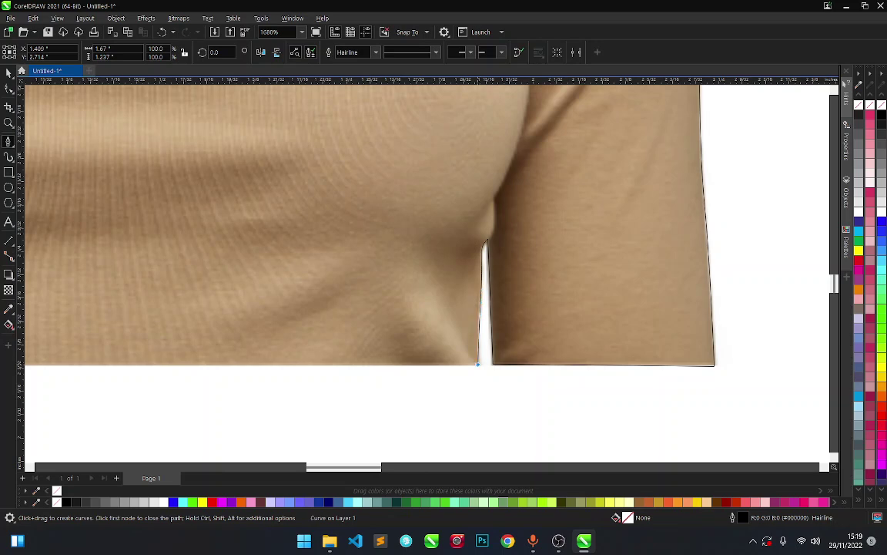
- Trace the torso's bottom edge and around the gap beside the left-side sleeve to the sleeve's inner bottom corner
scroll(477, 363, down, 4)
scroll(317, 359, up, 5)
click(368, 343)
drag(370, 305, 370, 289)
drag(368, 212, 365, 153)
click(352, 133)
drag(342, 275, 339, 295)
click(334, 345)
- Close the pen outline at its starting point on the left-side sleeve's bottom corner and return to the Pick tool
scroll(358, 342, down, 3)
scroll(372, 341, up, 1)
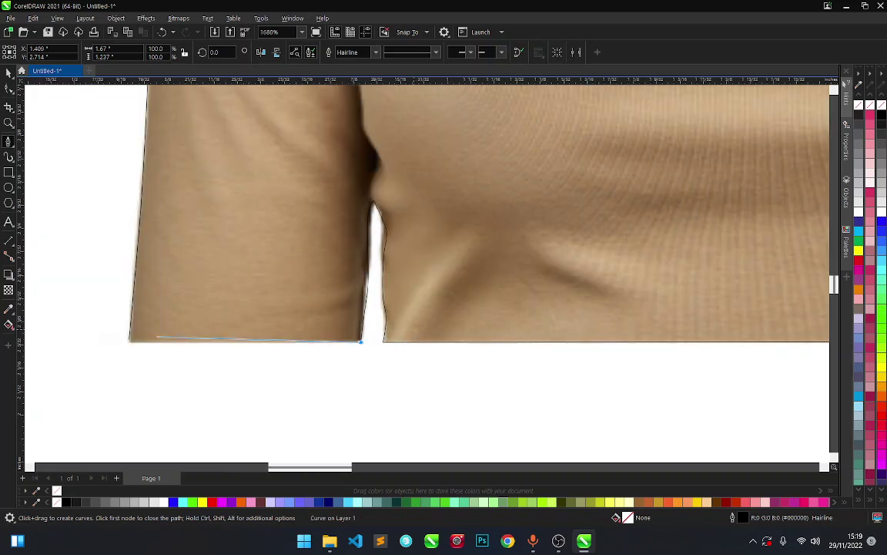
scroll(119, 343, up, 2)
click(132, 347)
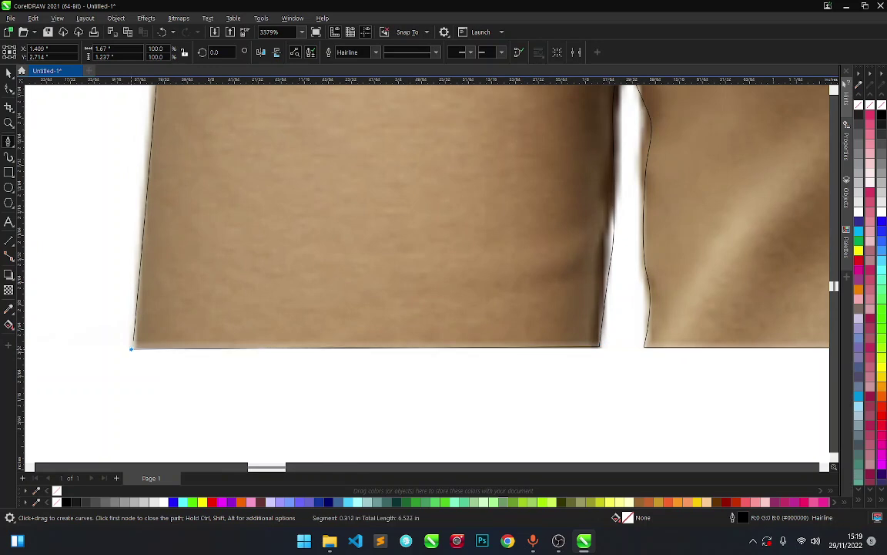
scroll(210, 328, down, 15)
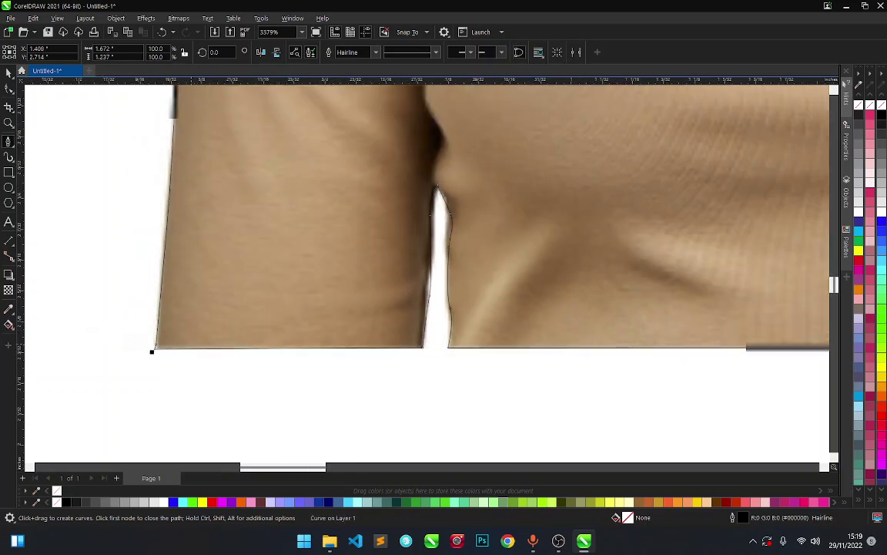
key(space)
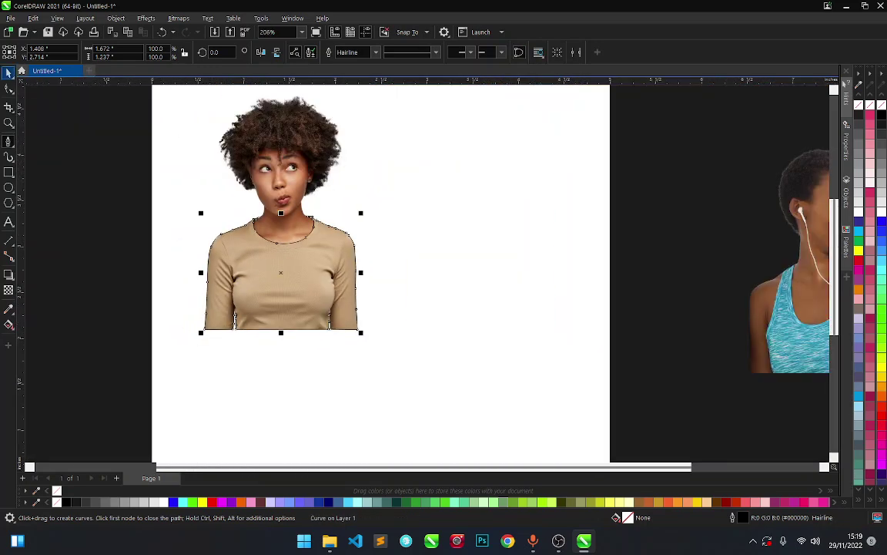
- Try white and grey fills up to #808080 on the traced top, and undo them
scroll(242, 228, up, 2)
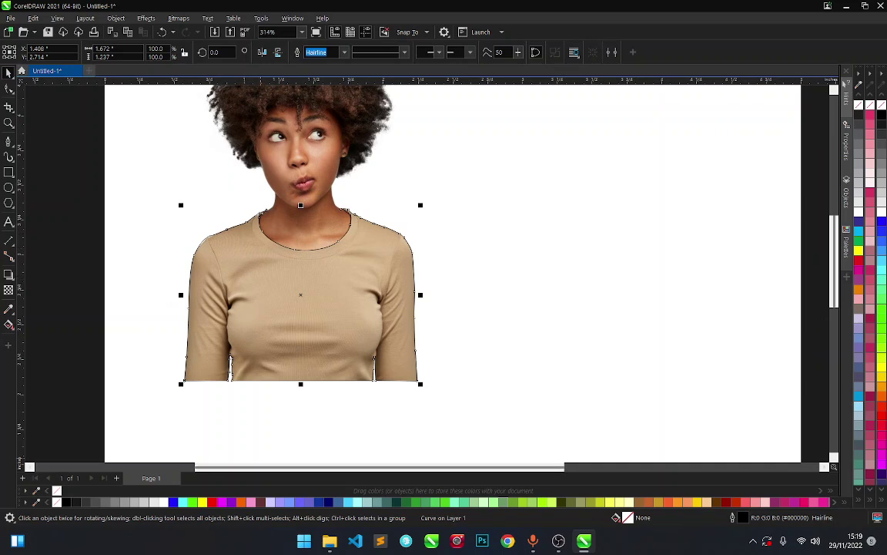
click(163, 502)
click(153, 502)
click(124, 502)
click(115, 502)
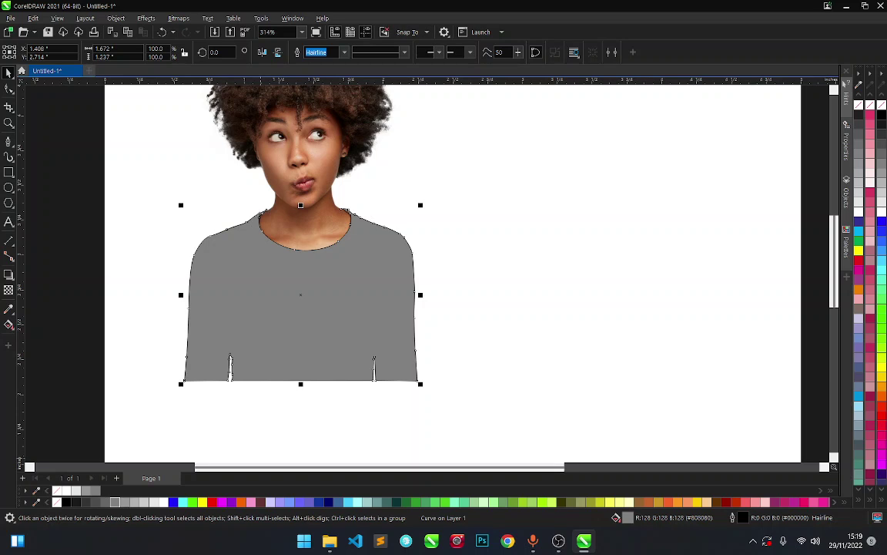
key(ctrl+z)
key(ctrl+z)
key(ctrl+z)
key(ctrl+z)
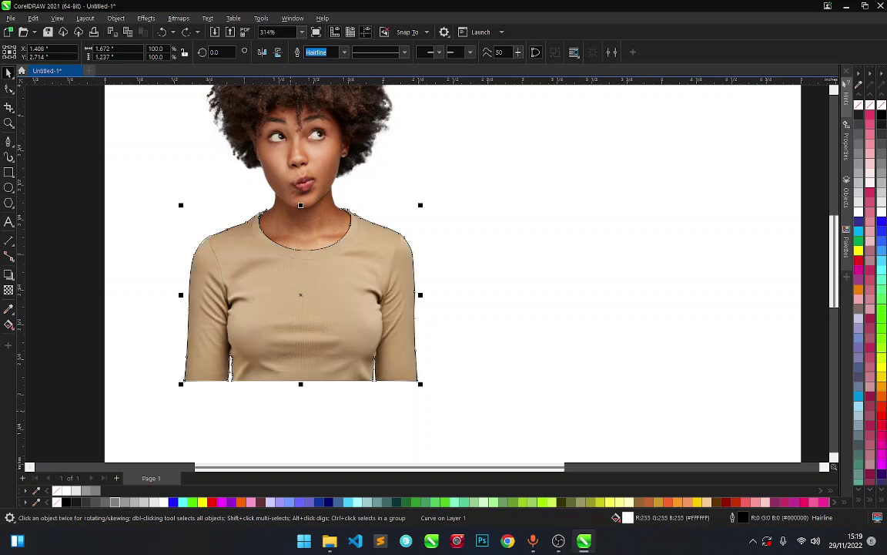
- Select the traced top outline and the photo bitmap in turn to check that they are separate objects
scroll(288, 338, down, 4)
scroll(285, 265, up, 3)
key(Escape)
scroll(295, 320, down, 1)
click(295, 328)
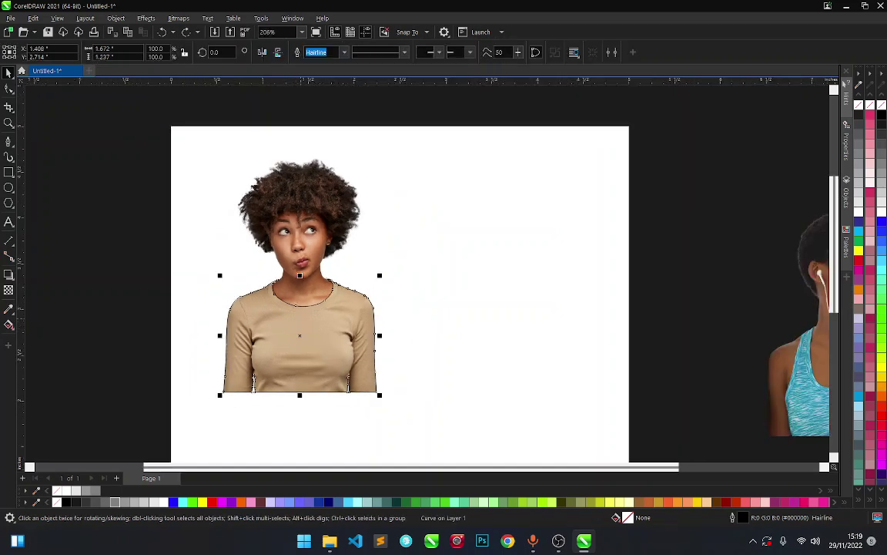
click(309, 228)
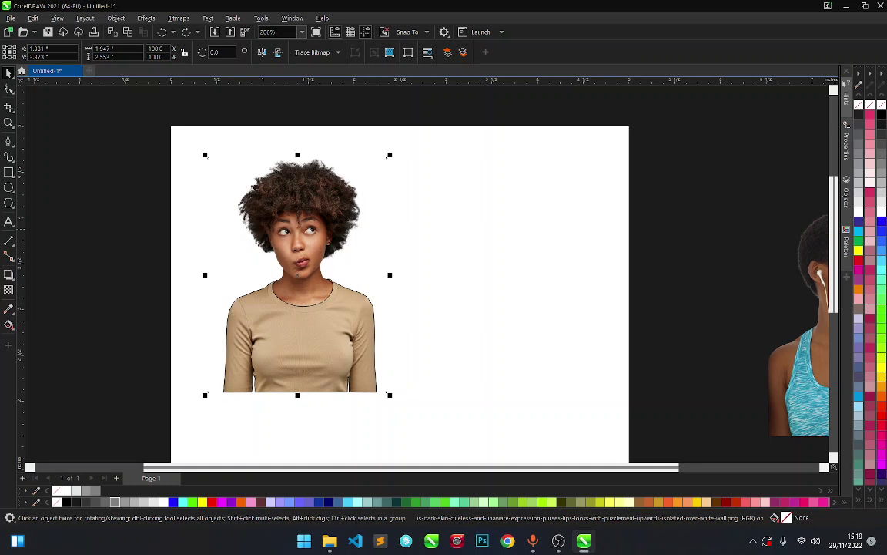
key(Escape)
click(298, 329)
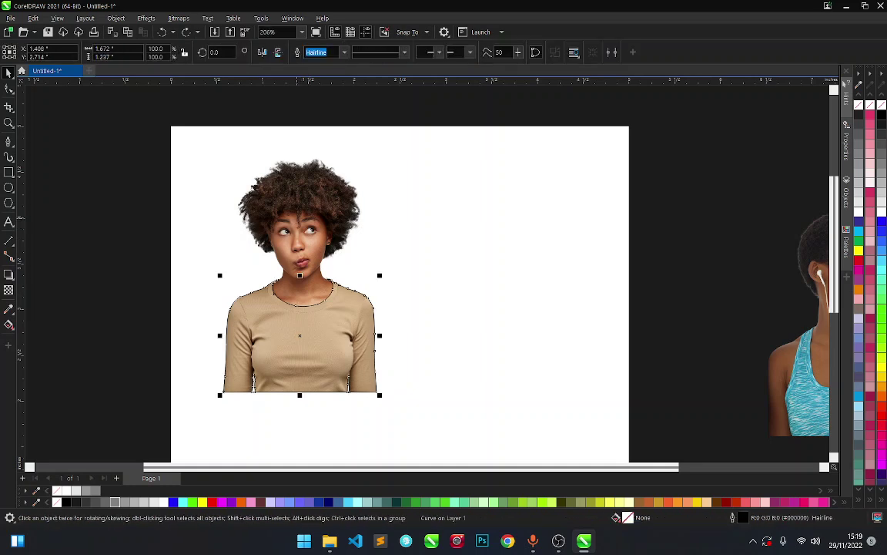
click(297, 239)
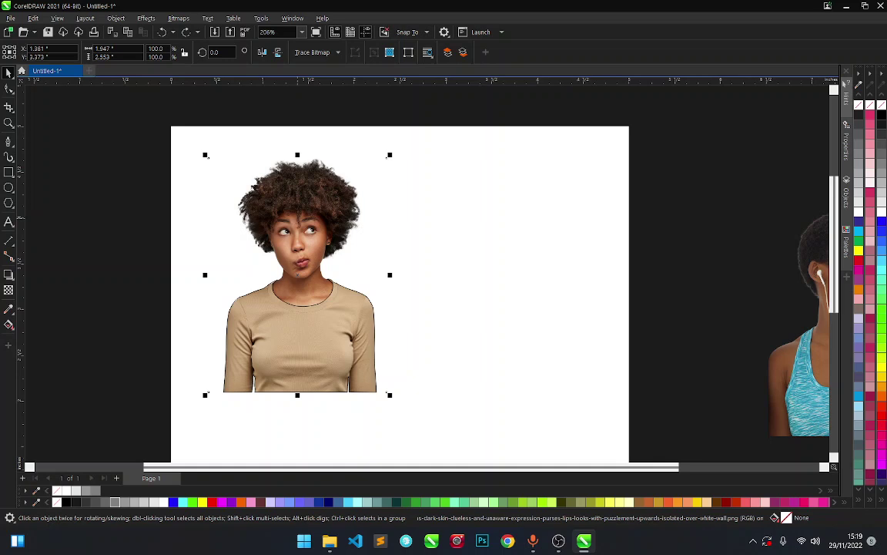
scroll(309, 281, down, 1)
drag(131, 142, 421, 398)
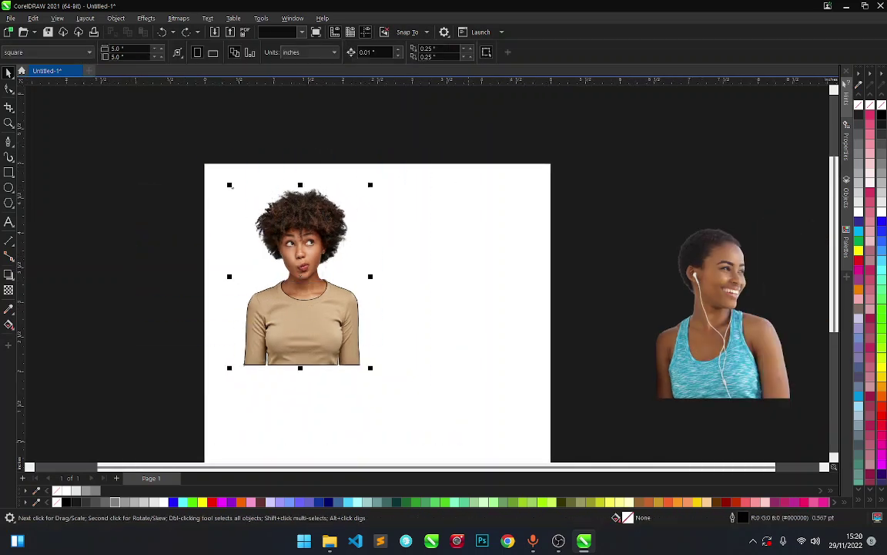
click(161, 153)
click(298, 314)
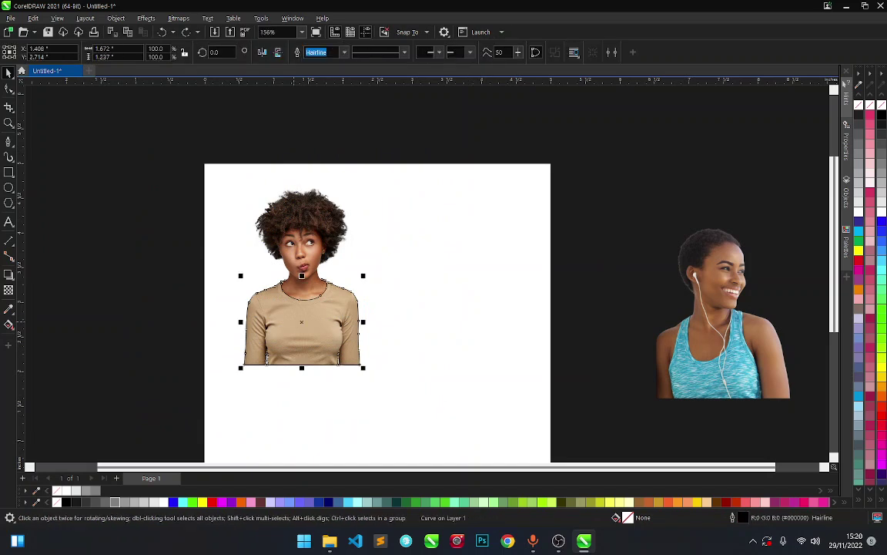
- Intersect the traced top outline with the woman's photo bitmap to create a separate cut-out of the top
click(293, 221)
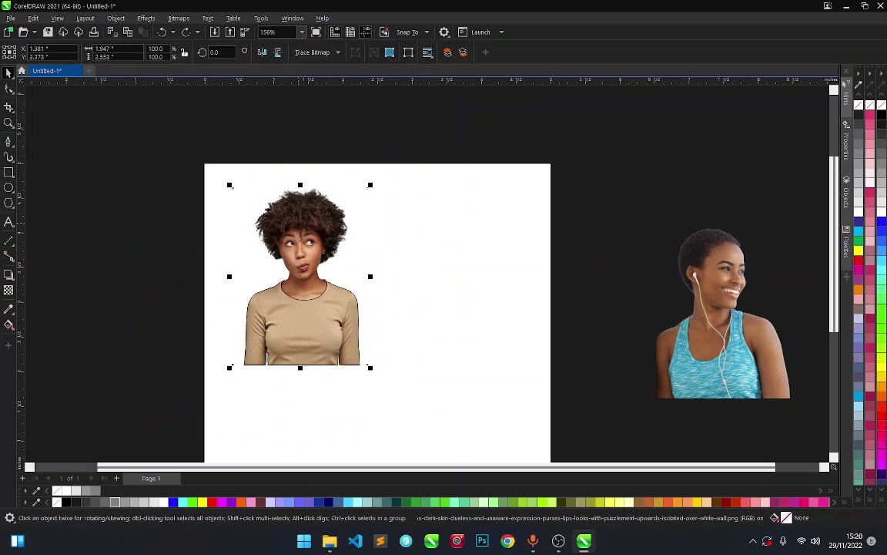
scroll(296, 231, up, 1)
key(Escape)
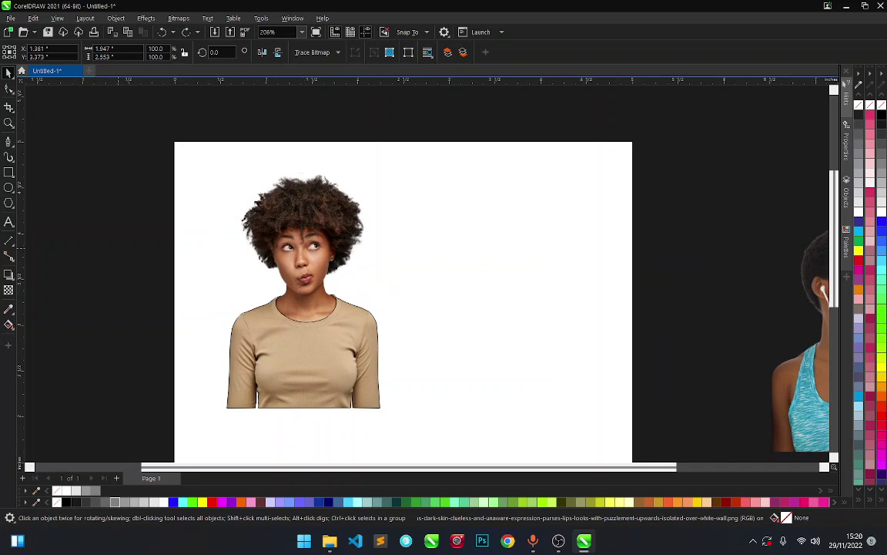
click(277, 354)
shift+click(305, 239)
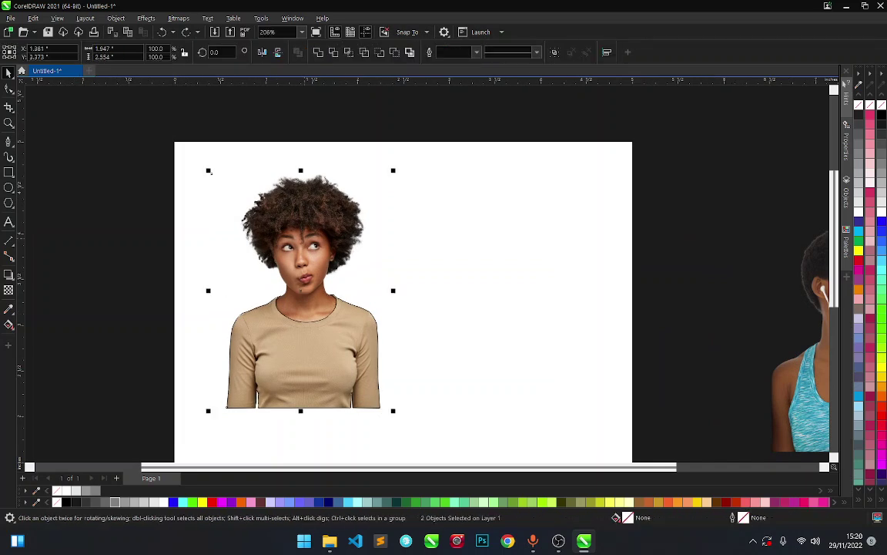
key(Escape)
click(302, 345)
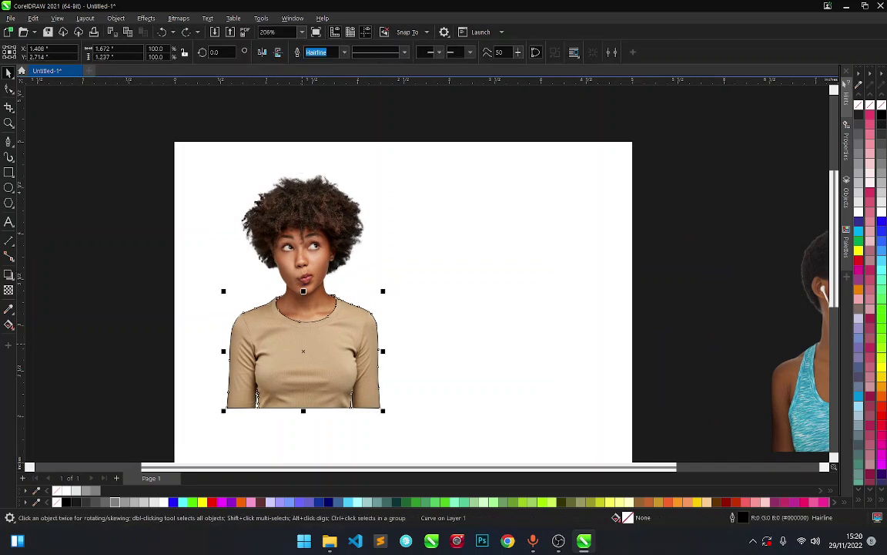
shift+click(307, 231)
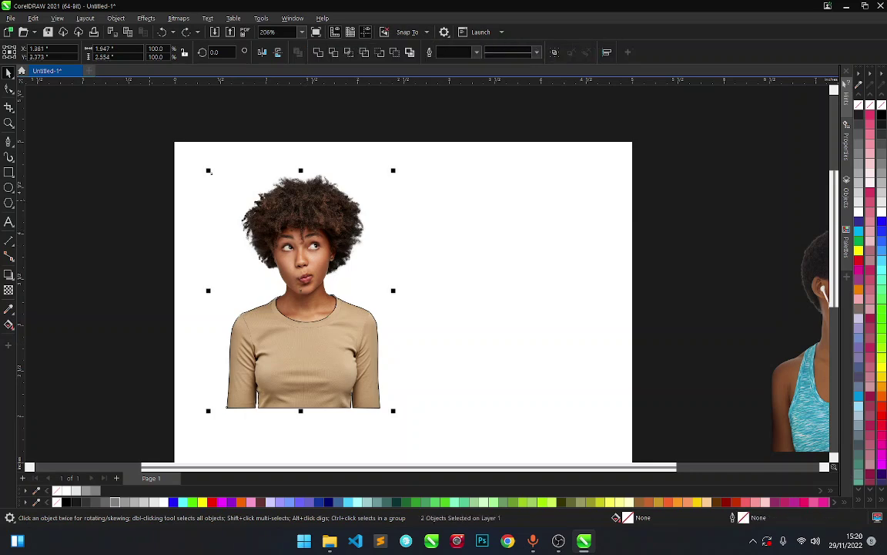
scroll(285, 185, up, 1)
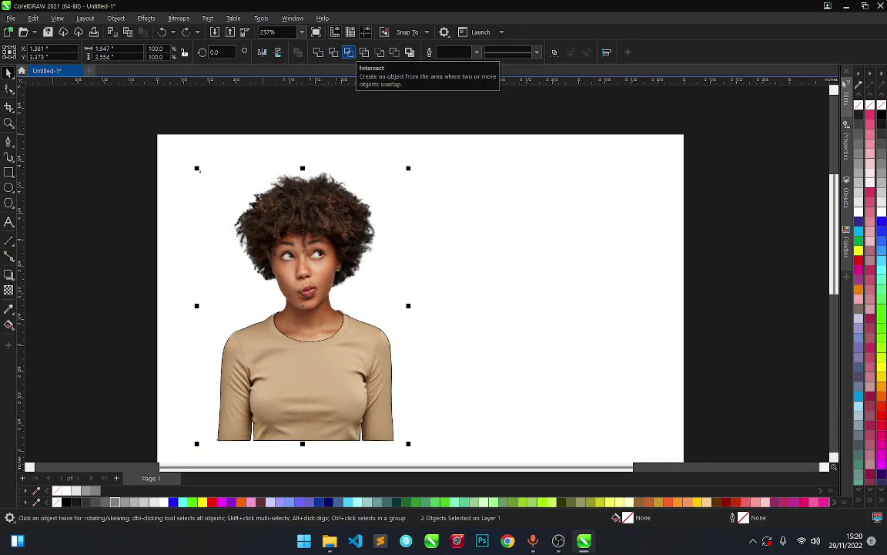
click(349, 51)
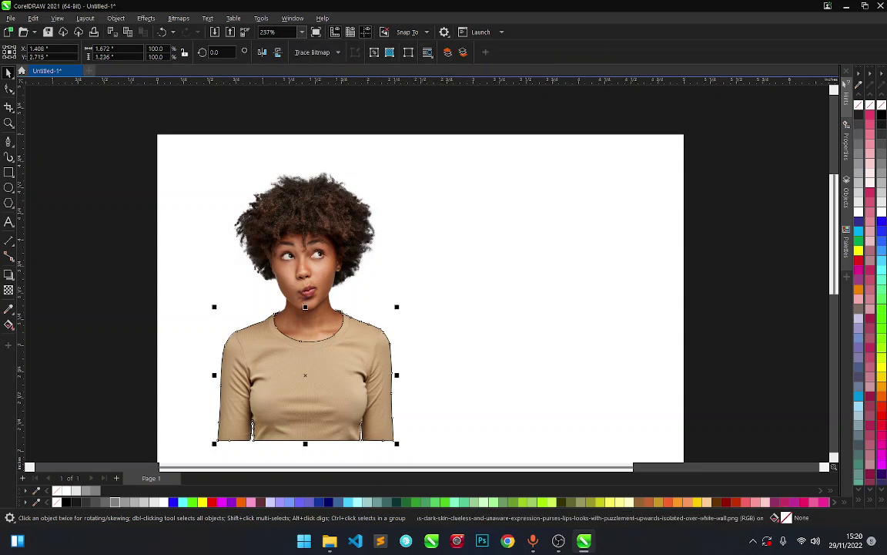
- Move the black traced outline off the photo to the empty page area beside it and delete it
scroll(335, 217, down, 3)
key(Escape)
scroll(313, 323, up, 5)
drag(331, 289, 586, 223)
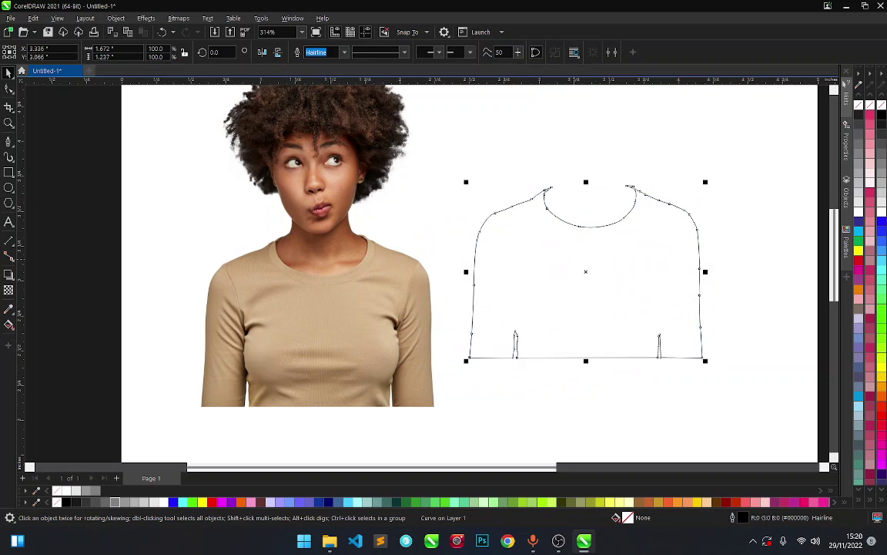
key(Delete)
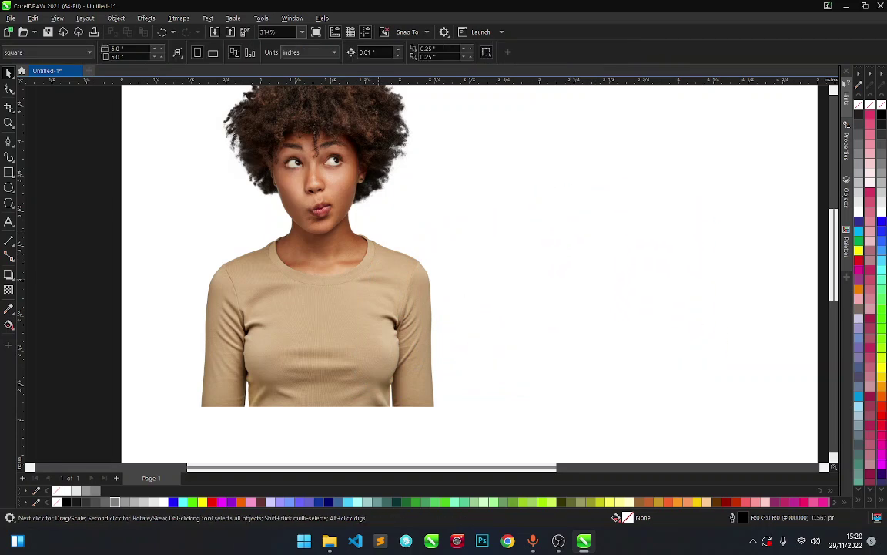
- Pull the cut-out top away from the photo and return it to its place on the body
scroll(291, 354, down, 1)
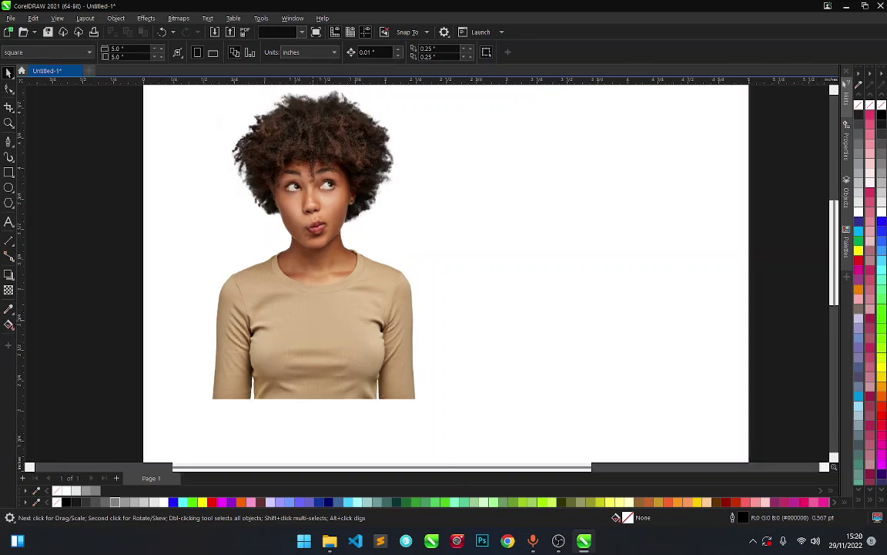
key(ctrl+v)
drag(524, 316, 313, 323)
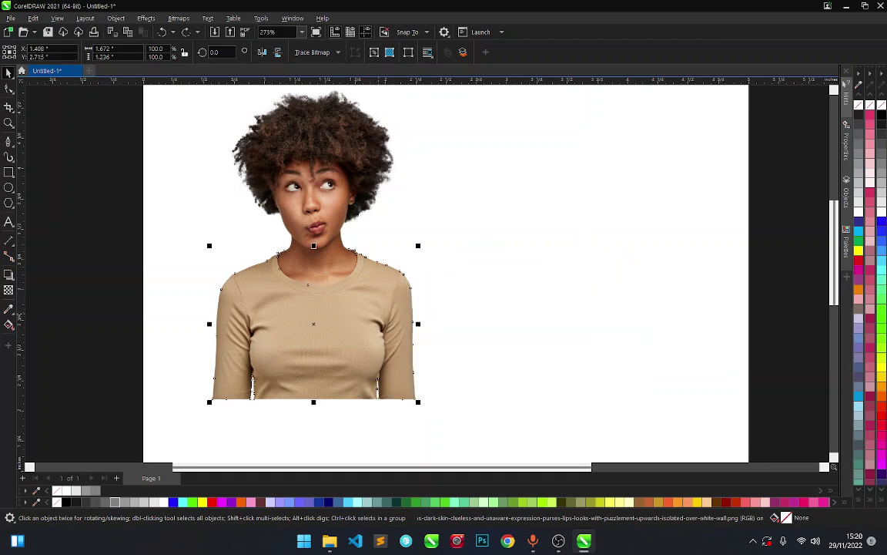
scroll(378, 314, down, 1)
scroll(377, 283, up, 1)
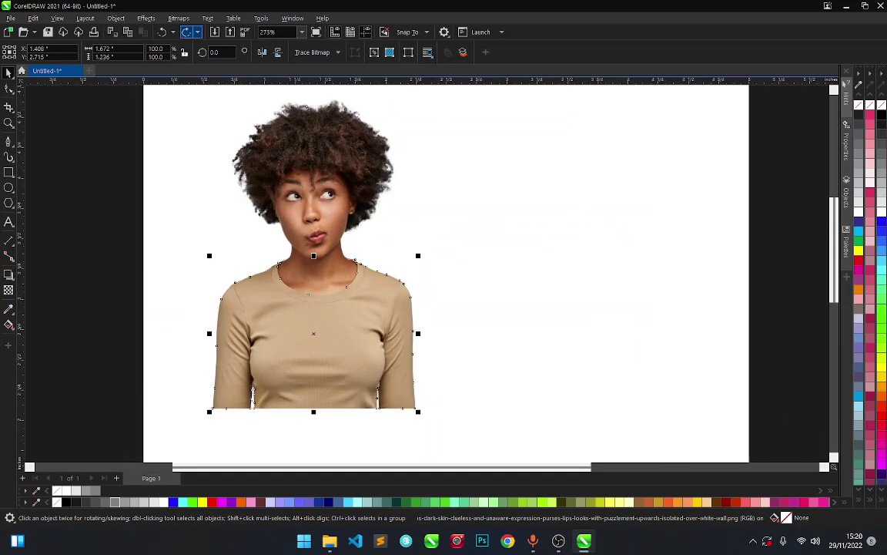
- Convert the cut-out top to 8-bit grayscale, then to a 300 dpi RGB Color (24-bit) bitmap with anti-aliasing and transparent background
click(178, 18)
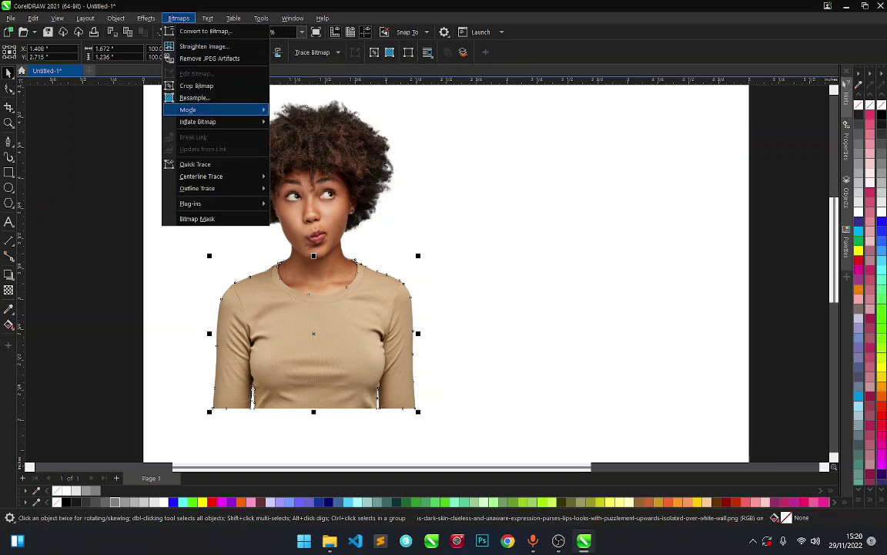
mouse_move(212, 110)
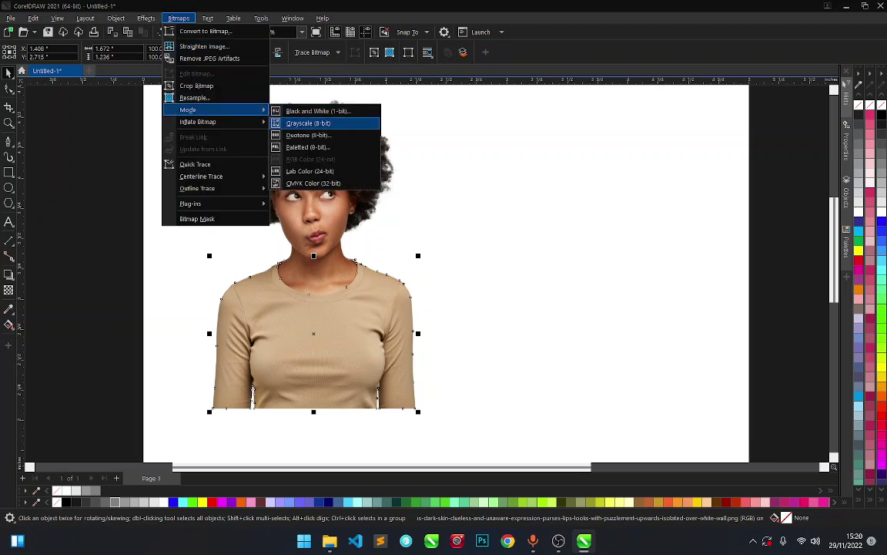
click(308, 123)
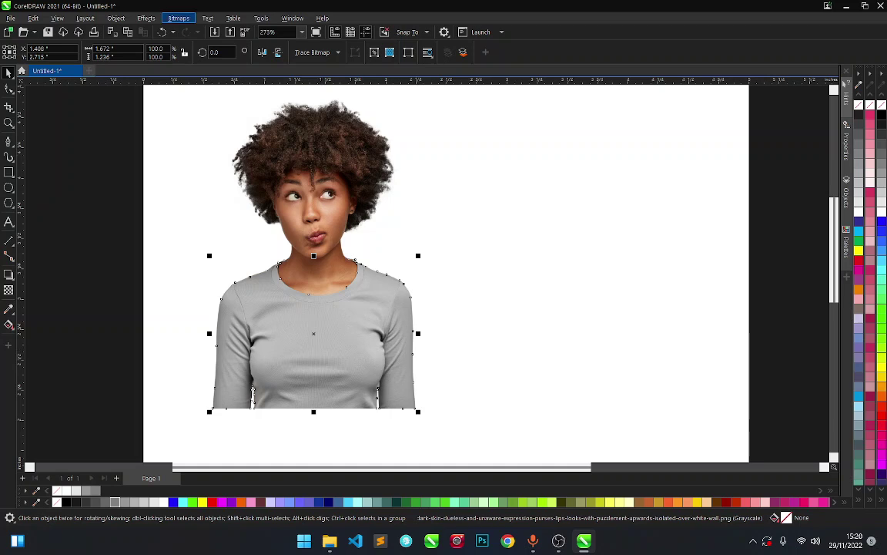
click(178, 18)
click(204, 31)
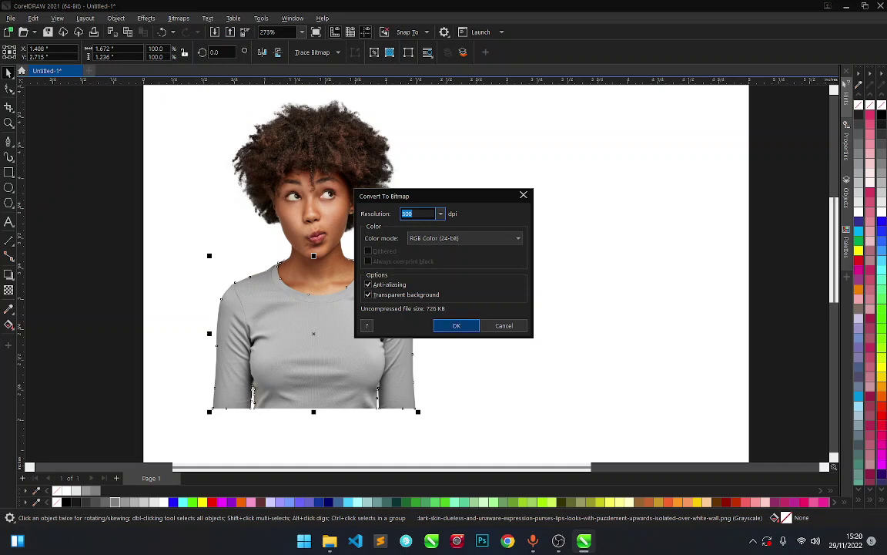
key(Return)
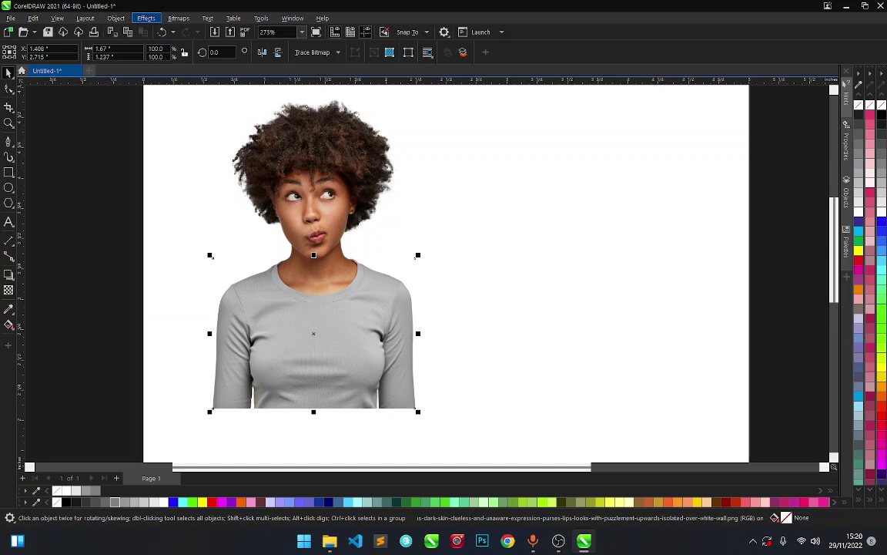
- Recolour the grey top teal in the Image Adjustment Lab with temperature 6914, tint 55 and saturation 42
click(146, 18)
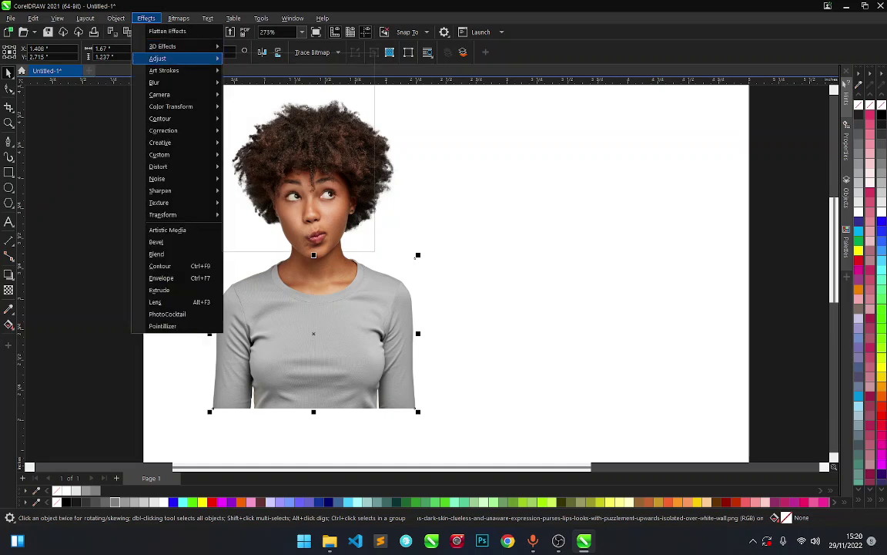
mouse_move(158, 59)
key(Down)
key(Return)
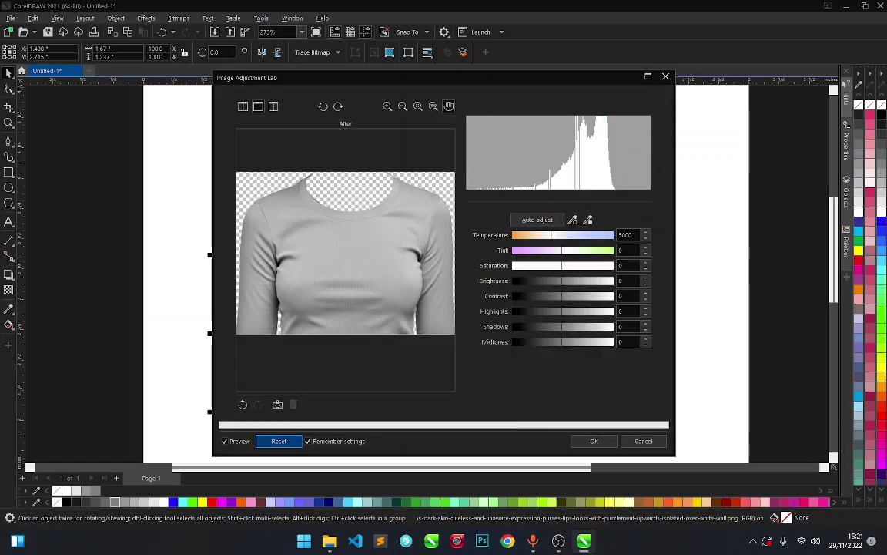
drag(316, 75, 542, 94)
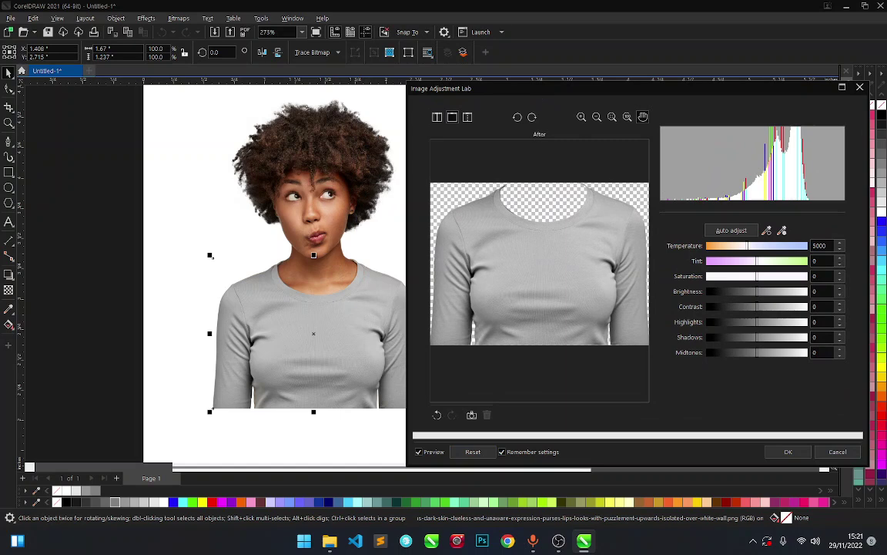
drag(747, 245, 711, 245)
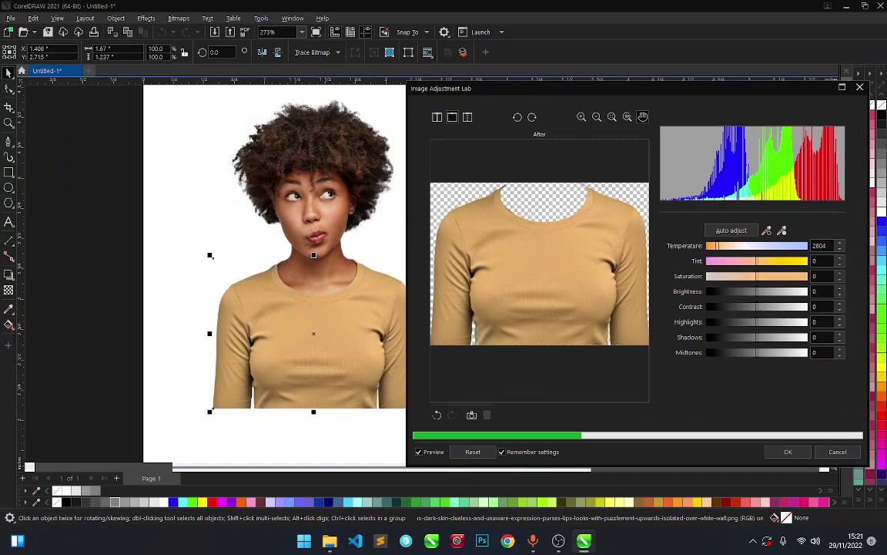
drag(781, 261, 789, 261)
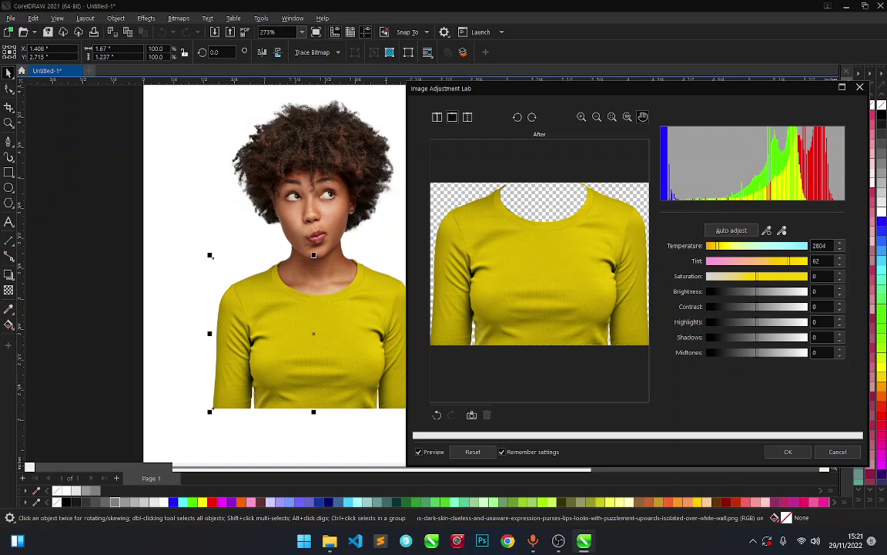
drag(788, 261, 773, 246)
mouse_move(708, 261)
mouse_down()
mouse_move(786, 261)
mouse_move(743, 275)
mouse_move(778, 275)
mouse_up()
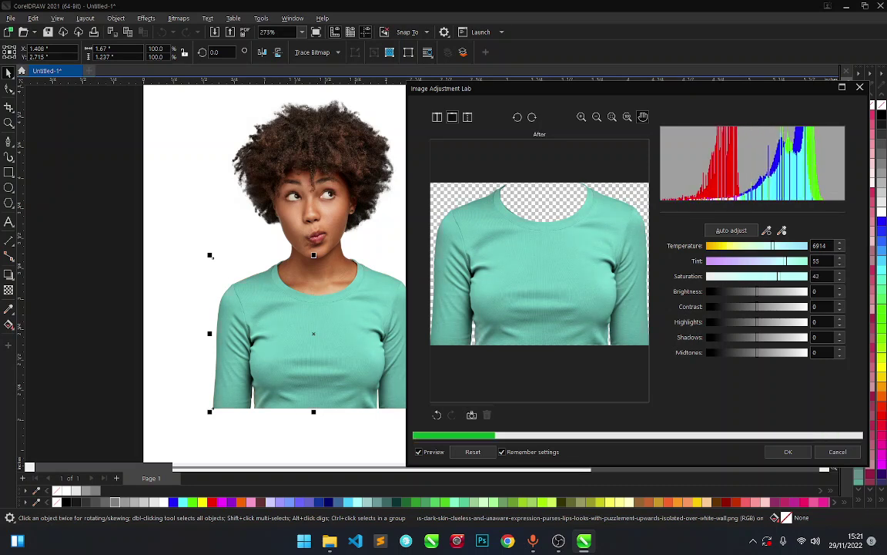
click(788, 452)
- Place a copy of the original beige-top photo to the right of the recoloured one, leaving a small gap, and deselect it
scroll(442, 300, down, 1)
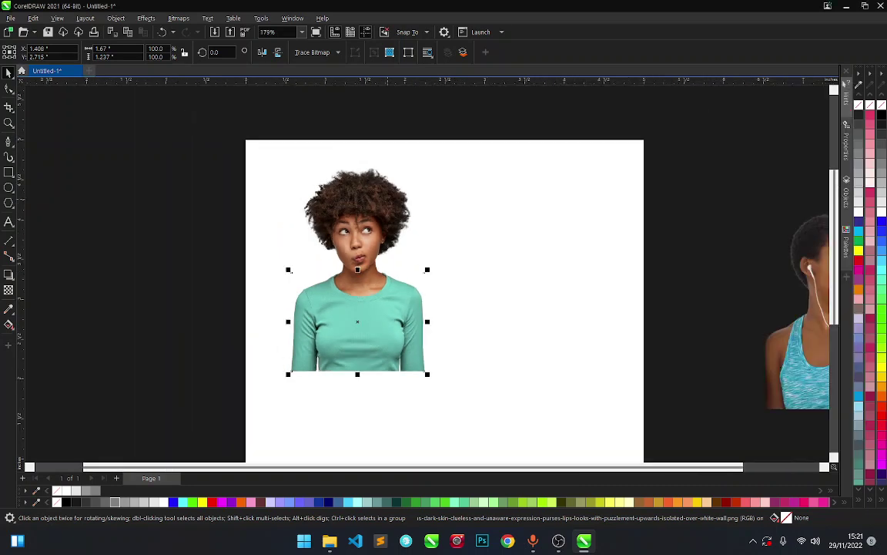
drag(323, 192, 384, 193)
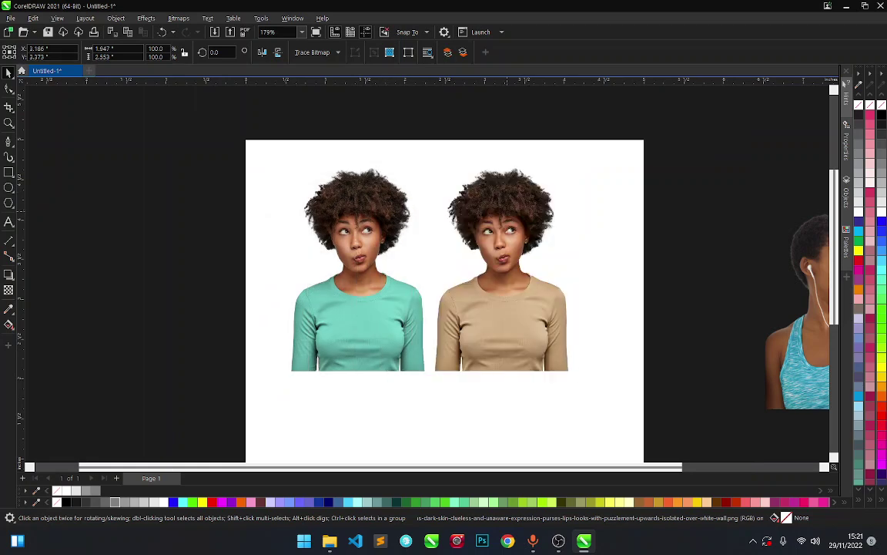
drag(507, 211, 521, 211)
key(Escape)
- Compare the teal top with the original beige top up close, examining the fabric folds, neckline and edges
scroll(375, 266, up, 3)
scroll(349, 324, down, 2)
scroll(349, 333, up, 2)
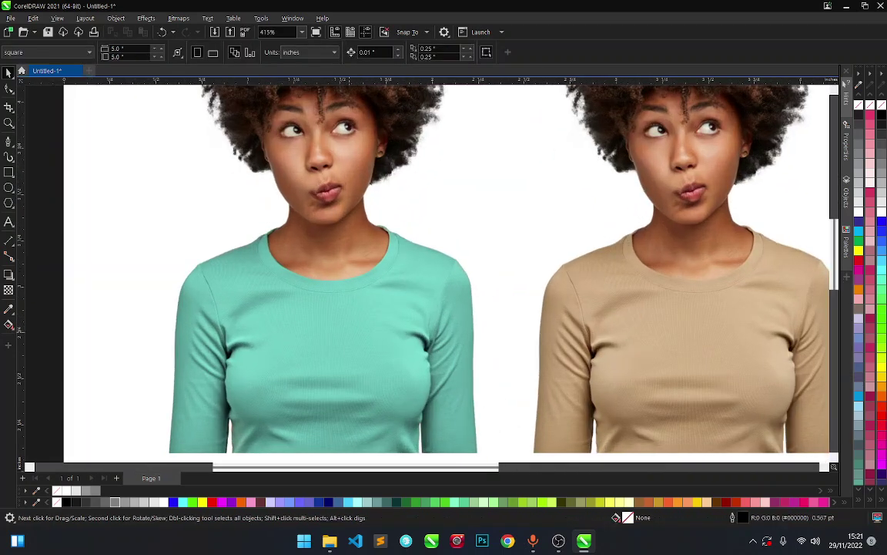
scroll(370, 300, down, 2)
scroll(369, 300, up, 1)
scroll(370, 300, down, 2)
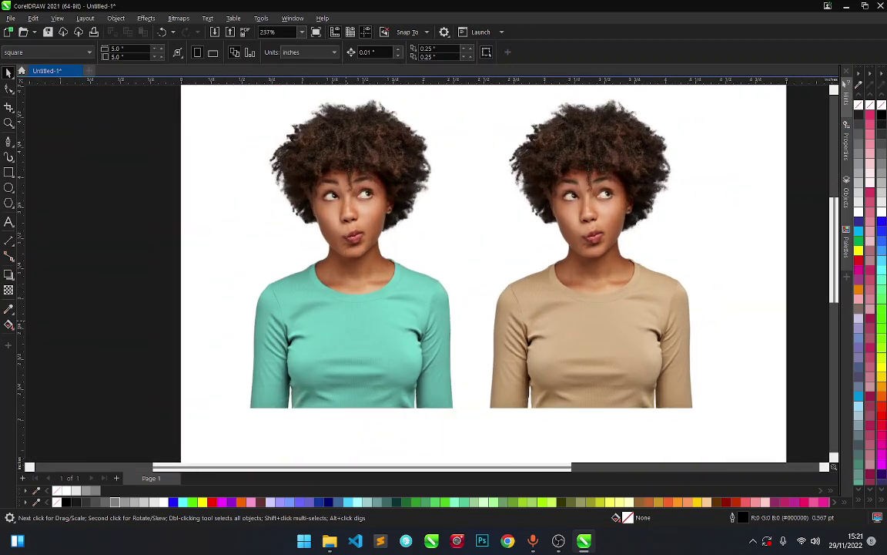
scroll(353, 293, up, 3)
click(554, 202)
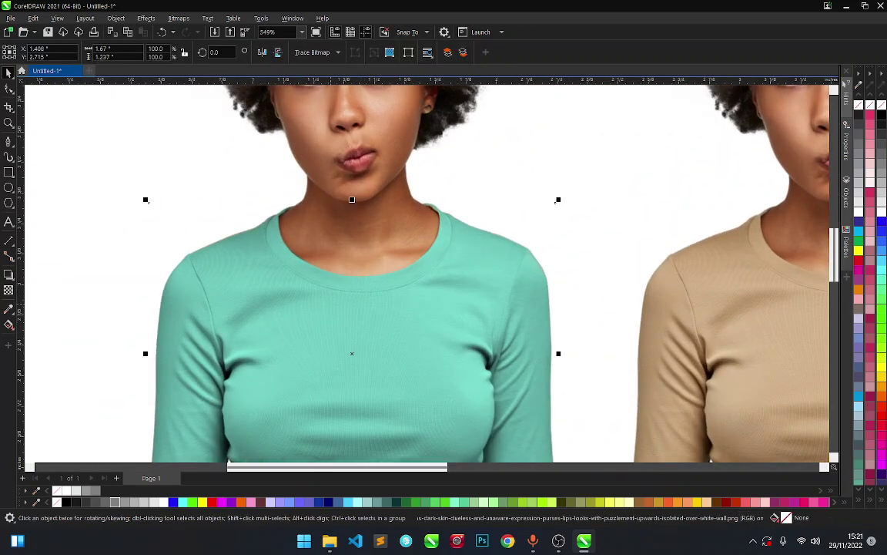
scroll(353, 294, down, 2)
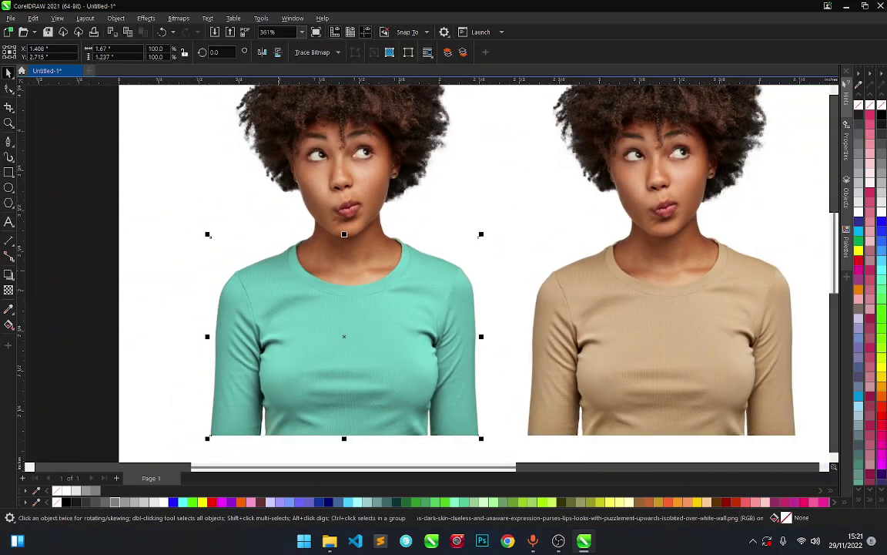
scroll(315, 301, down, 4)
- Feather the edges of the teal top with a very small width in Curved mode, and inspect the result deselected
mouse_move(314, 301)
mouse_down()
mouse_move(263, 302)
mouse_move(225, 326)
mouse_move(193, 312)
mouse_move(230, 332)
mouse_move(320, 309)
mouse_up()
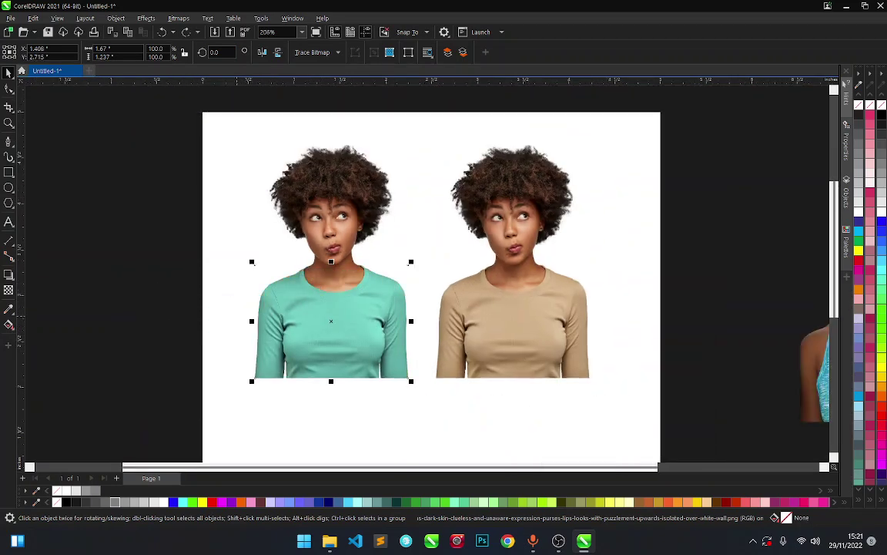
click(146, 17)
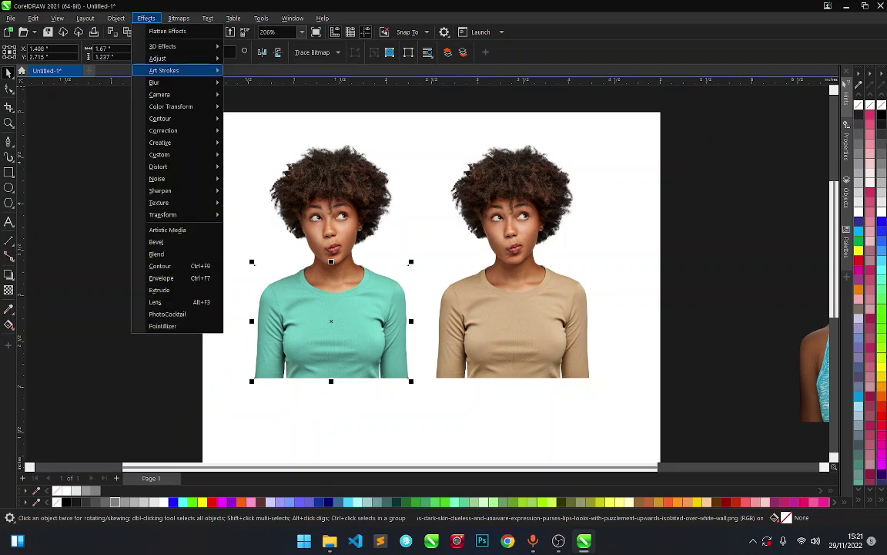
mouse_move(177, 82)
click(248, 94)
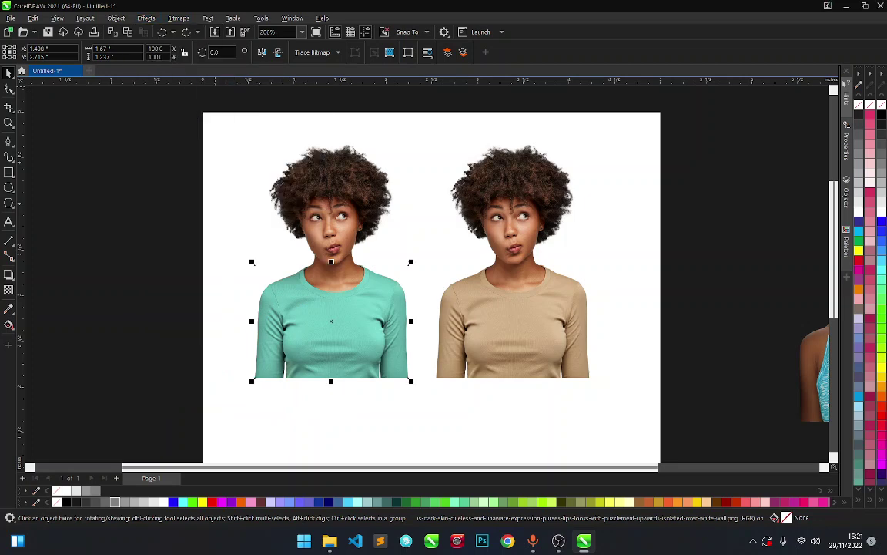
drag(408, 211, 479, 216)
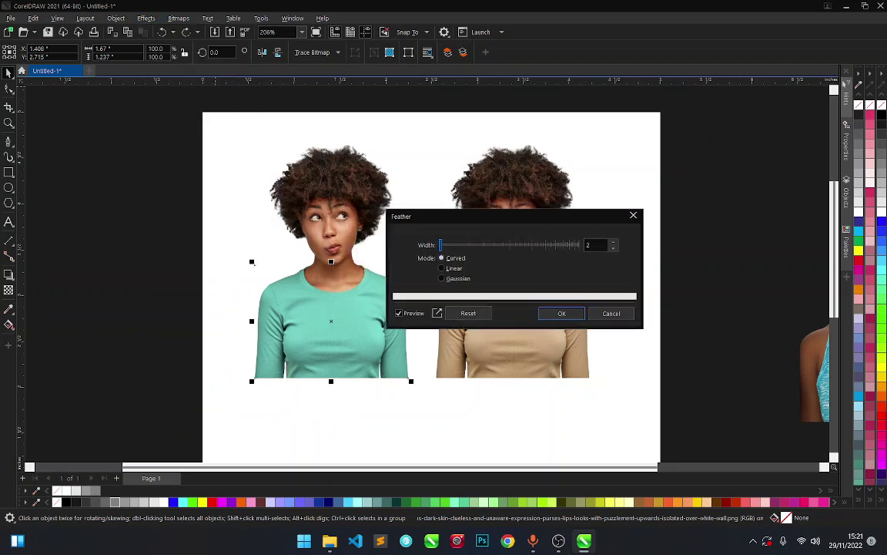
click(613, 248)
click(561, 314)
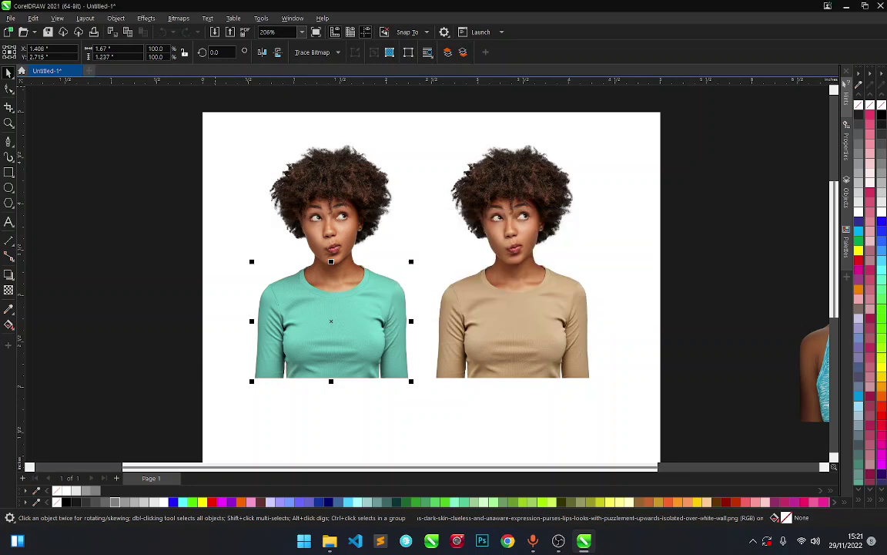
scroll(317, 343, up, 2)
scroll(316, 344, down, 3)
key(Escape)
scroll(362, 270, down, 1)
scroll(352, 301, up, 2)
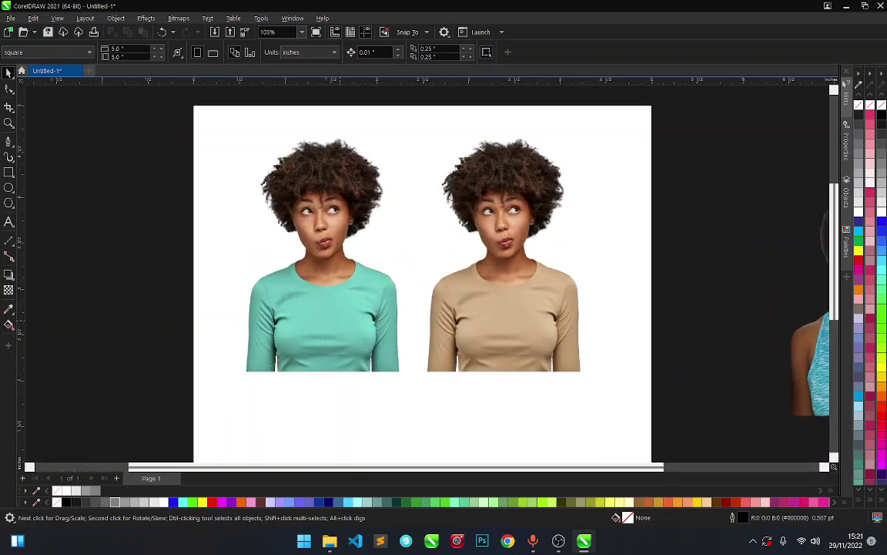
- Delete the unused photo of the other woman lying beside the page
scroll(353, 301, down, 2)
double_click(647, 331)
key(Delete)
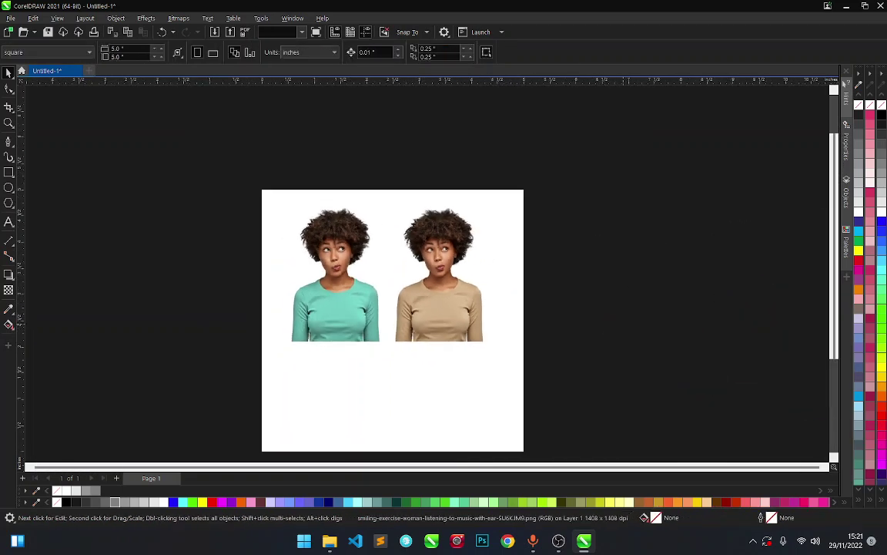
- Scale down the teal and beige photos together to make room, and place a copy of the teal one to the right of the beige
scroll(454, 273, up, 2)
drag(517, 215, 181, 389)
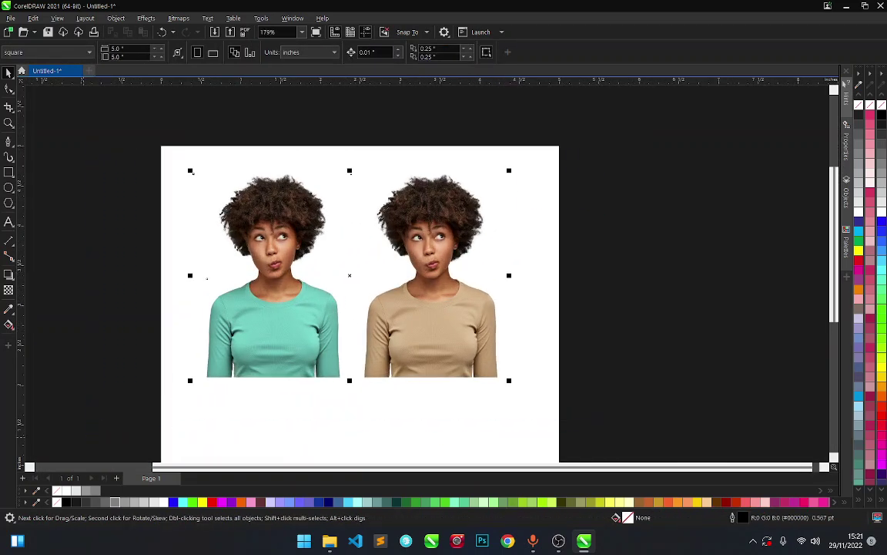
drag(510, 170, 419, 230)
drag(355, 308, 348, 284)
drag(101, 170, 310, 368)
drag(256, 309, 474, 308)
- Open the Image Adjustment Lab for the teal top of the new copy, keeping the top in view beside the dialog
scroll(555, 309, up, 5)
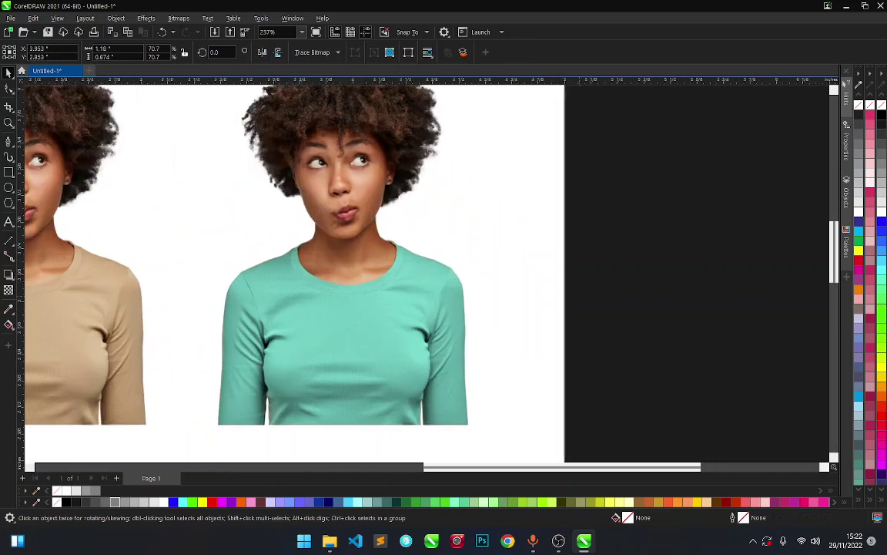
click(145, 18)
mouse_move(161, 58)
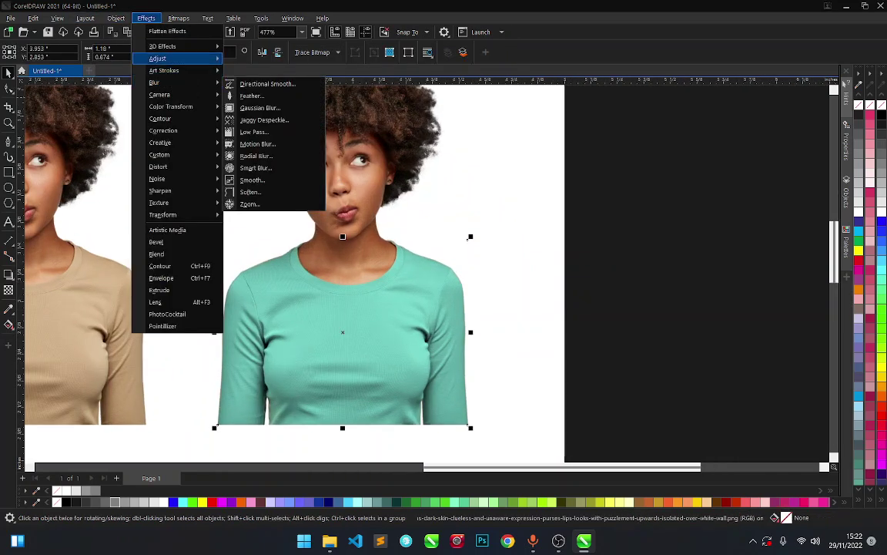
click(262, 72)
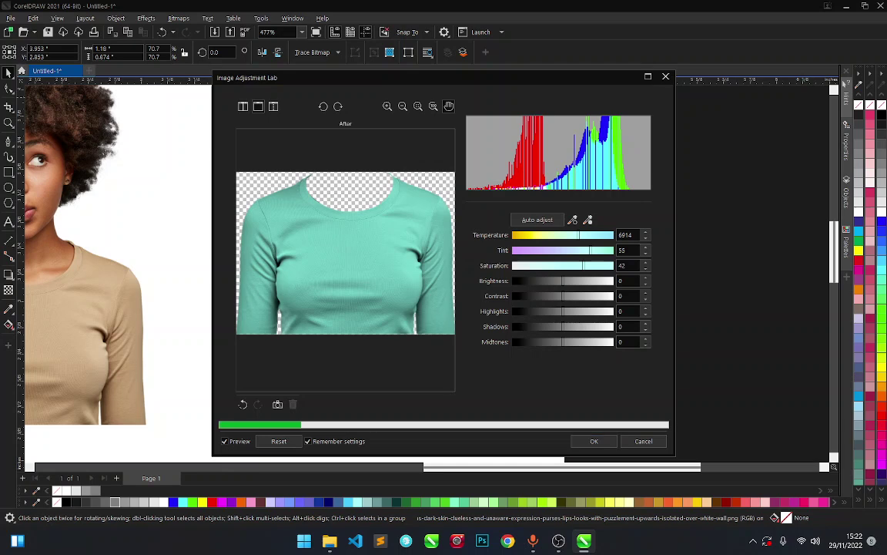
drag(482, 78, 680, 76)
- Try a pink colour on the copy's top with temperature 2000, tint -66 and saturation 74
drag(783, 246, 720, 247)
drag(779, 231, 712, 231)
mouse_move(736, 247)
mouse_down()
mouse_move(803, 246)
mouse_move(721, 247)
mouse_move(729, 247)
mouse_up()
key(Tab)
text(74)
key(Return)
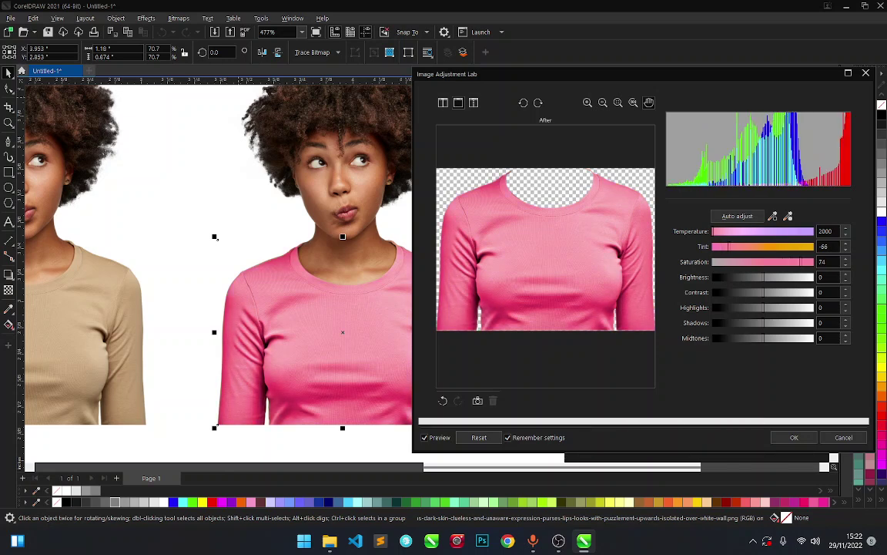
- Recolour the copy's top light blue with temperature 8147 and saturation 10, adjusting the tint, and apply the adjustment
drag(713, 232, 713, 262)
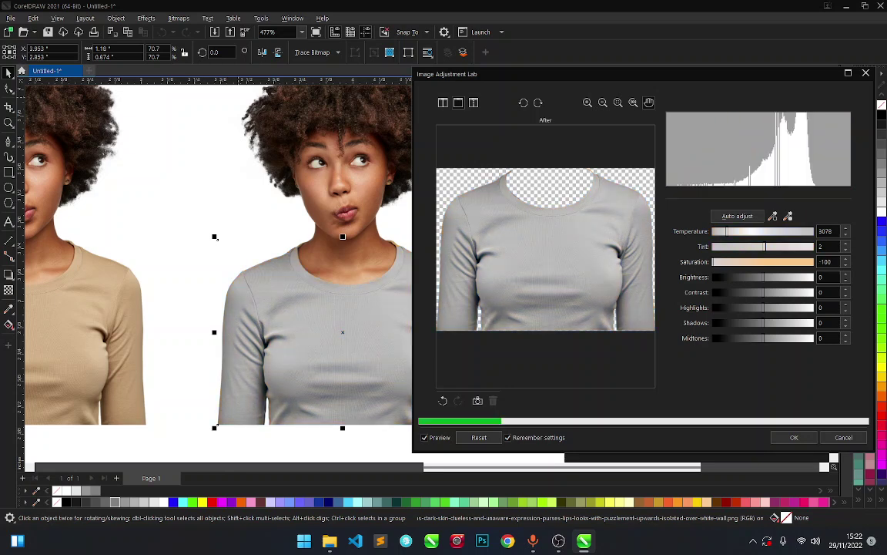
drag(765, 246, 794, 247)
key(Tab)
text(10)
key(Return)
drag(727, 231, 795, 231)
drag(724, 246, 784, 247)
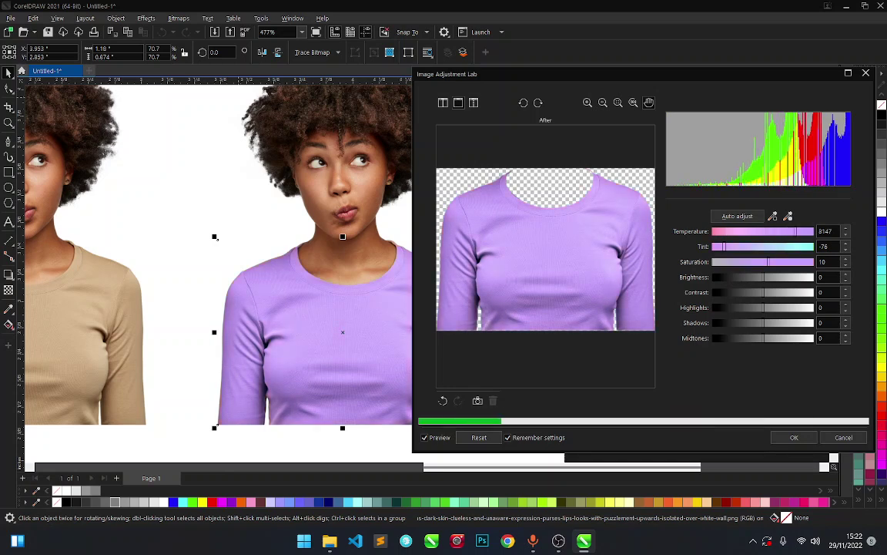
click(794, 438)
- Compare the teal, beige and blue versions side by side with nothing selected
scroll(405, 255, down, 3)
scroll(160, 266, up, 1)
click(498, 285)
scroll(498, 285, up, 2)
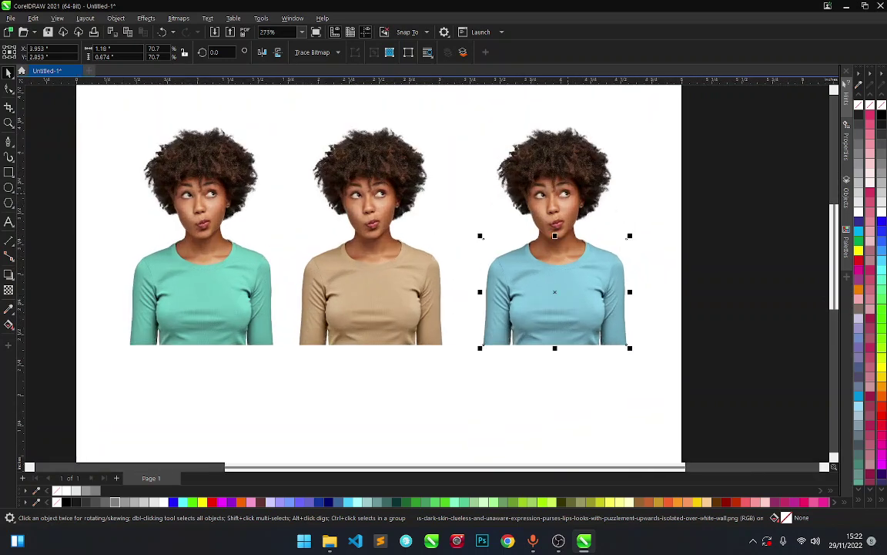
scroll(434, 252, down, 1)
key(Escape)
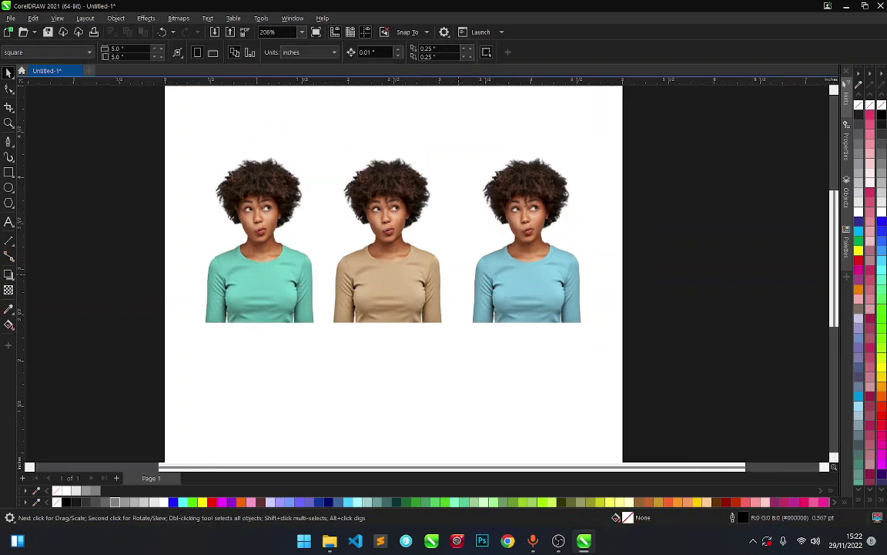